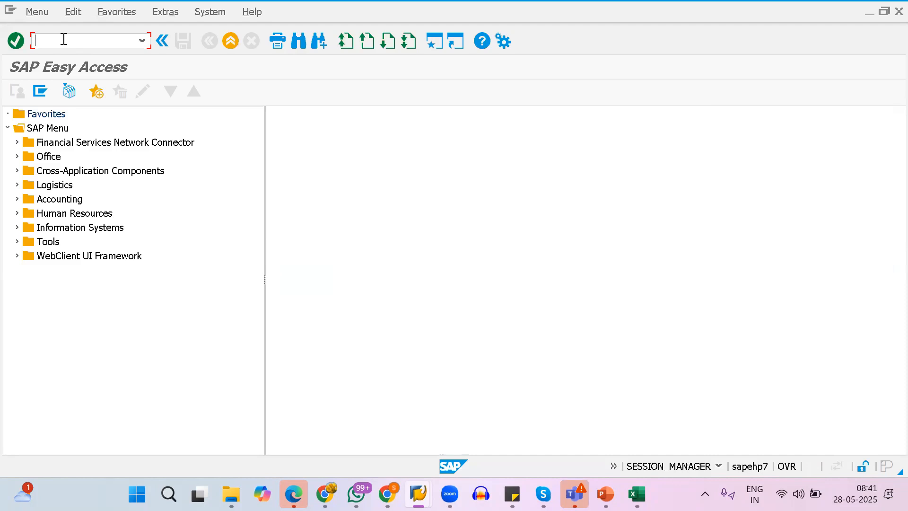
# Open transaction SE09 and display the customizing requests with both modifiable and released status, excluding workbench requests.
pyautogui.write('se09')
pyautogui.press('Return')
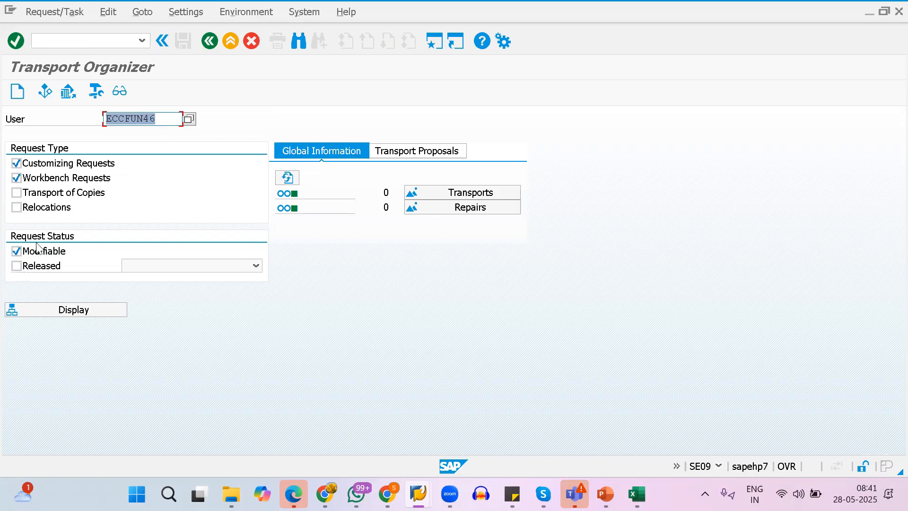
pyautogui.click(17, 266)
pyautogui.click(17, 176)
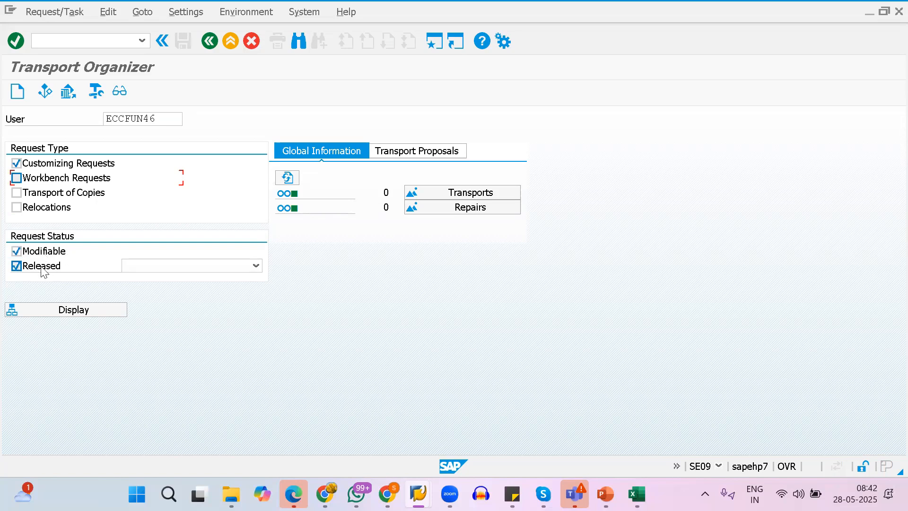
pyautogui.click(67, 310)
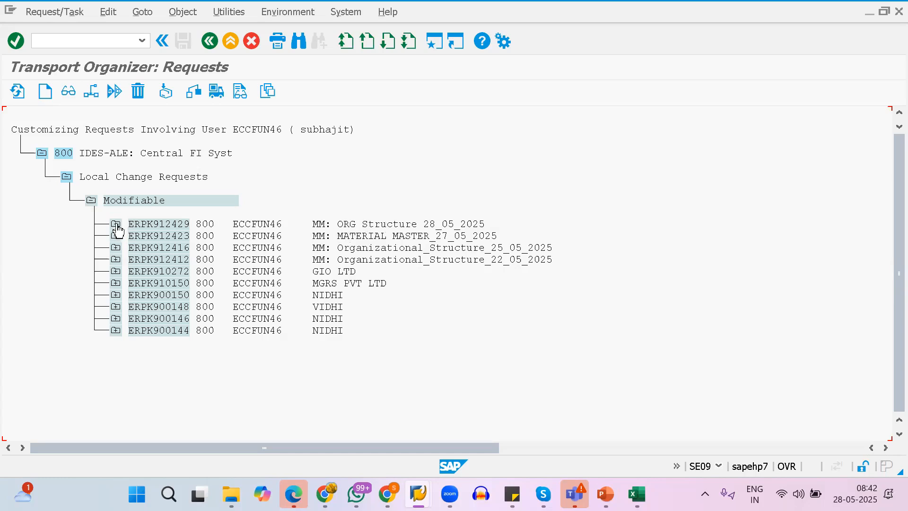
# Open request ERPK912429 and examine its properties, including short description, owner, status and last-changed date, and return to the request list.
pyautogui.click(169, 224)
pyautogui.click(70, 91)
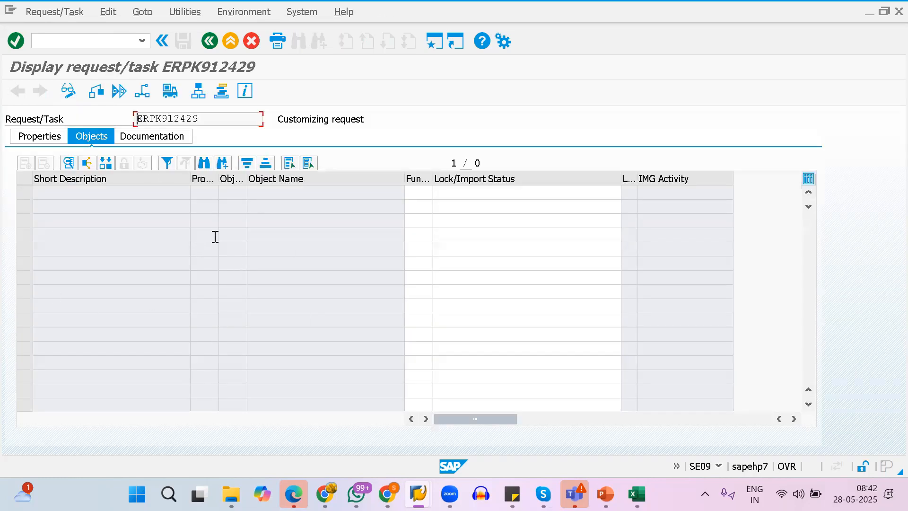
pyautogui.moveTo(204, 119); pyautogui.dragTo(134, 119)
pyautogui.click(40, 138)
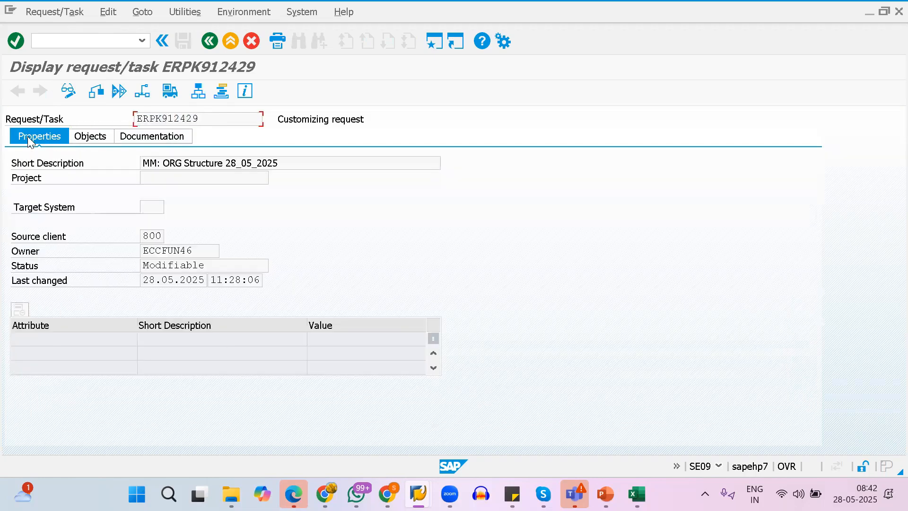
pyautogui.moveTo(291, 165); pyautogui.dragTo(96, 165)
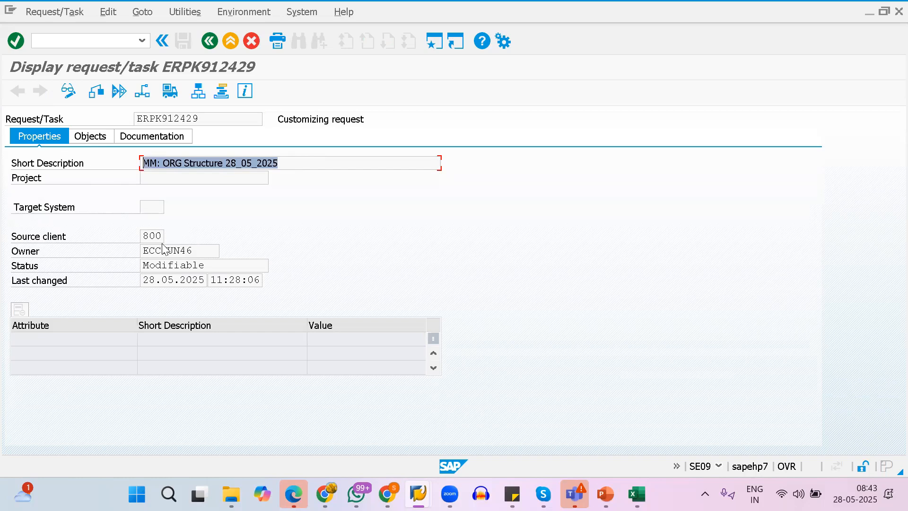
pyautogui.click(192, 250)
pyautogui.moveTo(191, 250); pyautogui.dragTo(95, 251)
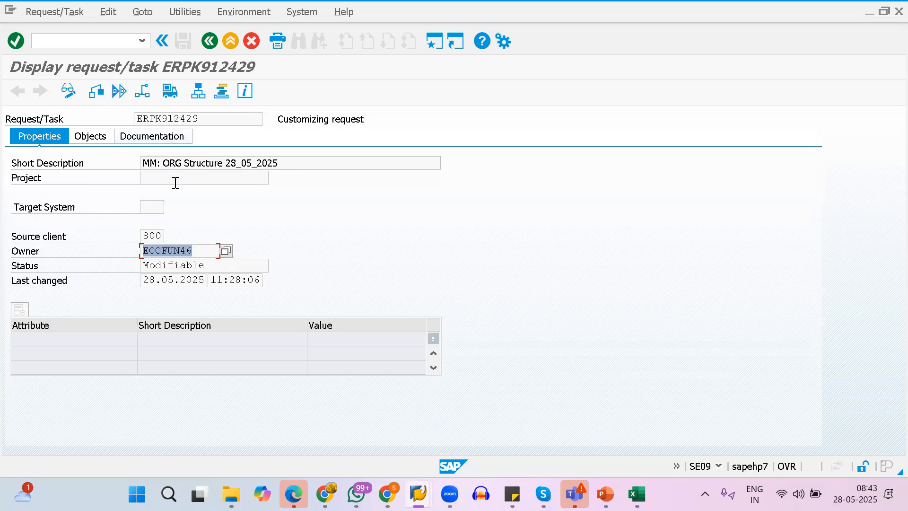
pyautogui.click(211, 268)
pyautogui.moveTo(211, 270); pyautogui.dragTo(142, 278)
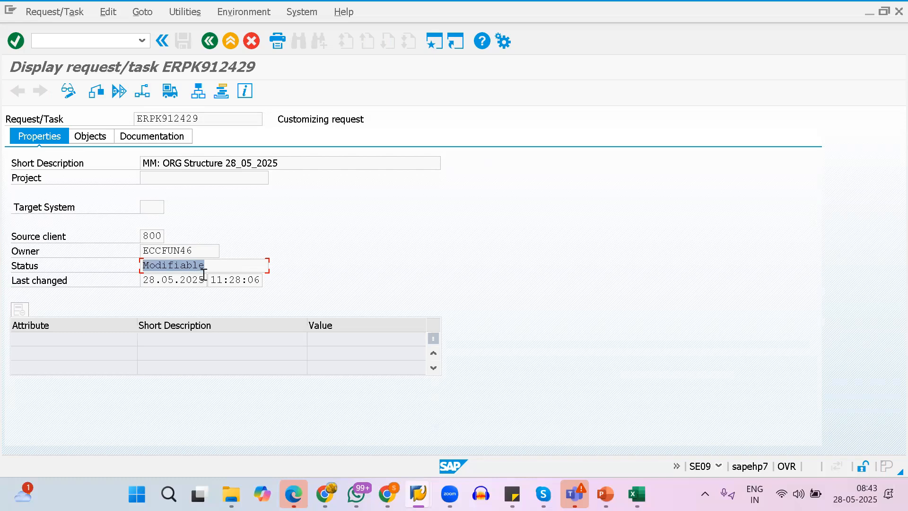
pyautogui.moveTo(142, 280); pyautogui.dragTo(215, 280)
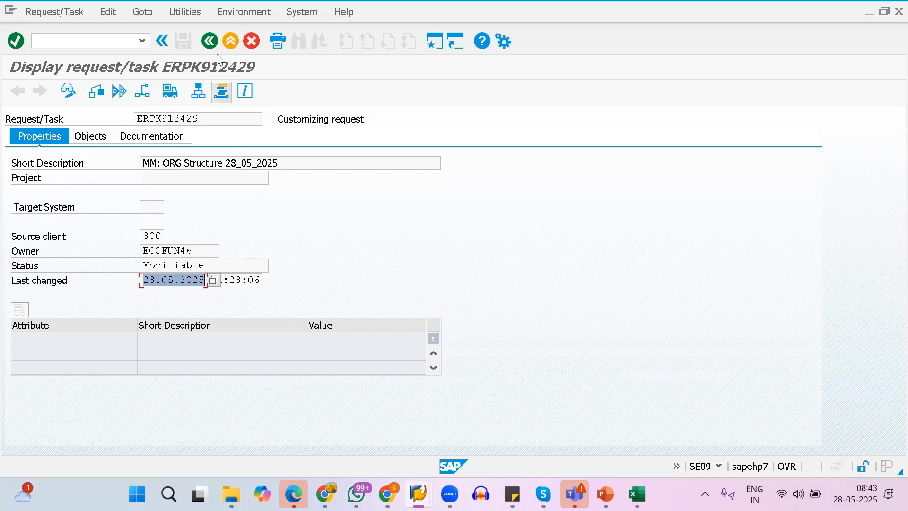
pyautogui.click(210, 41)
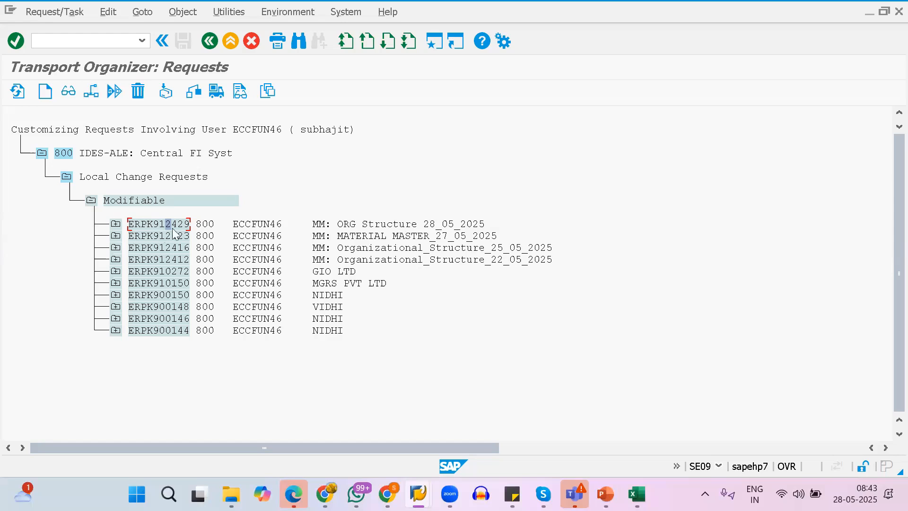
pyautogui.doubleClick(158, 224)
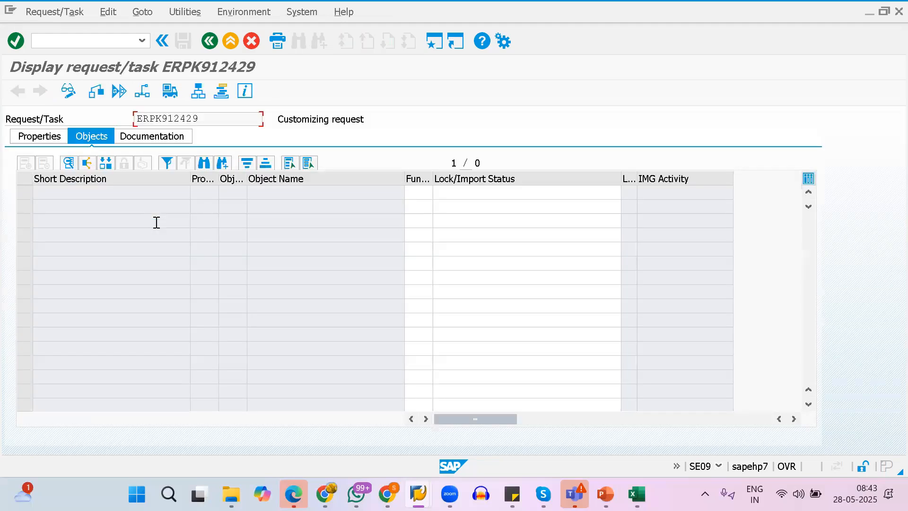
pyautogui.click(210, 41)
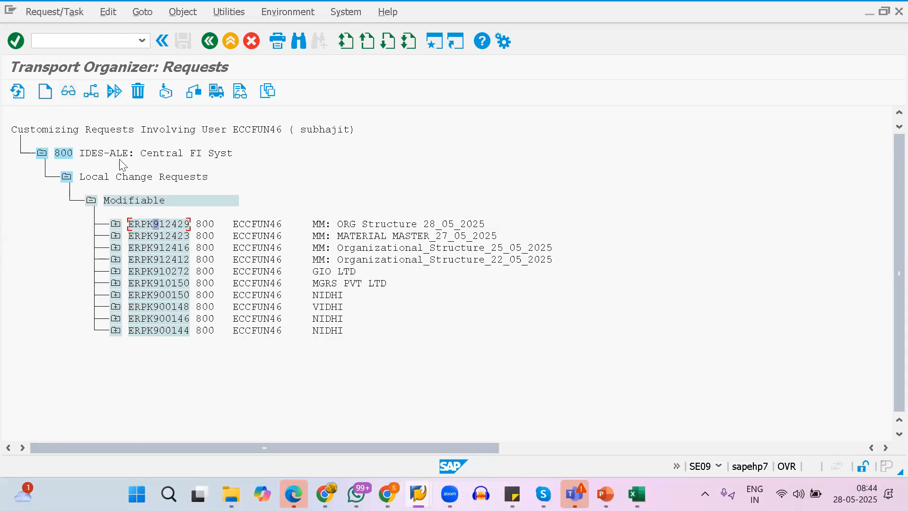
# Change the short description of request ERPK912429 to "MM: ORG Structure 28_05_2025_REVISE", save it and return to the request list.
pyautogui.doubleClick(135, 224)
pyautogui.click(46, 139)
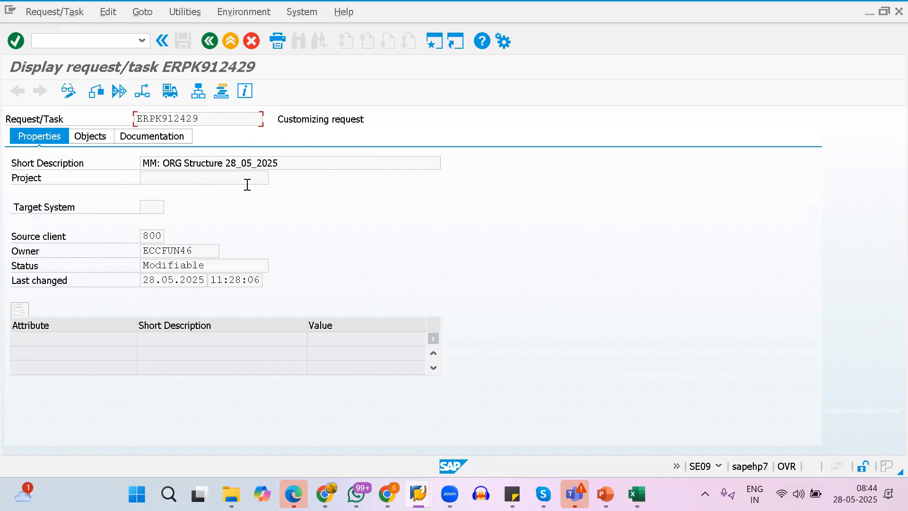
pyautogui.click(69, 92)
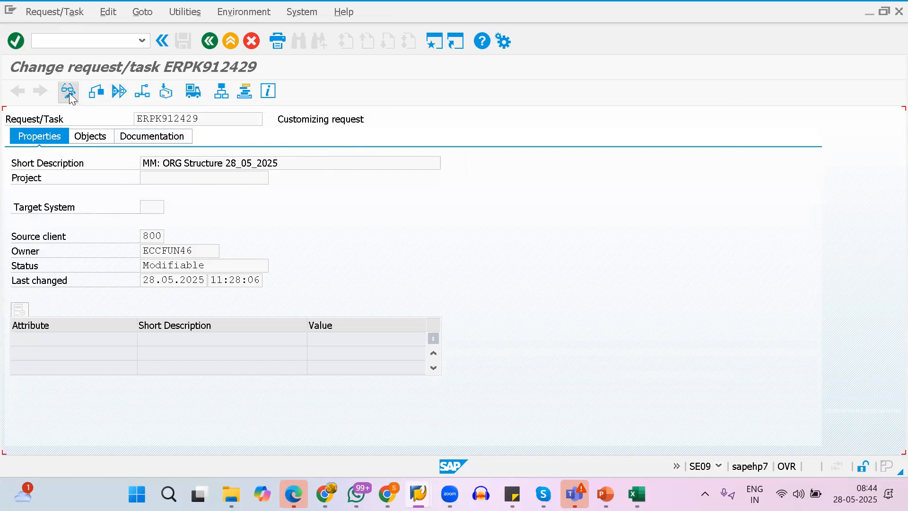
pyautogui.click(286, 162)
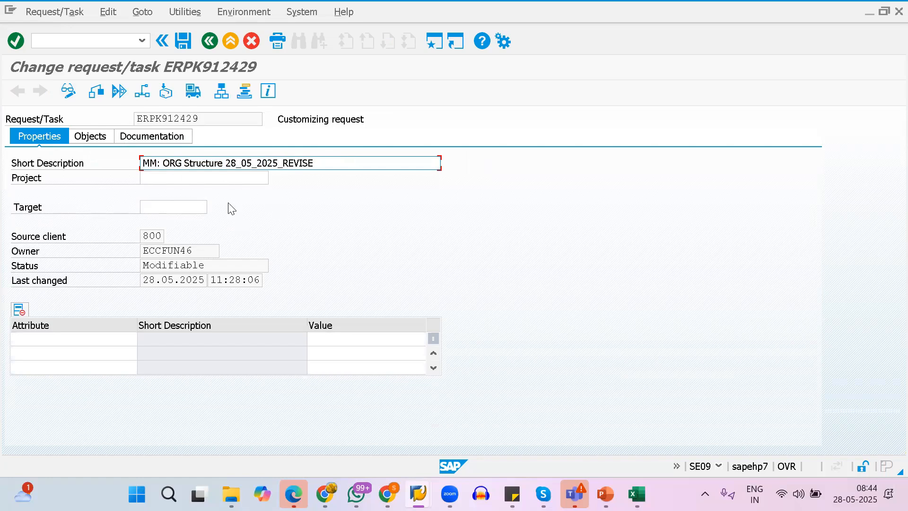
pyautogui.click(179, 40)
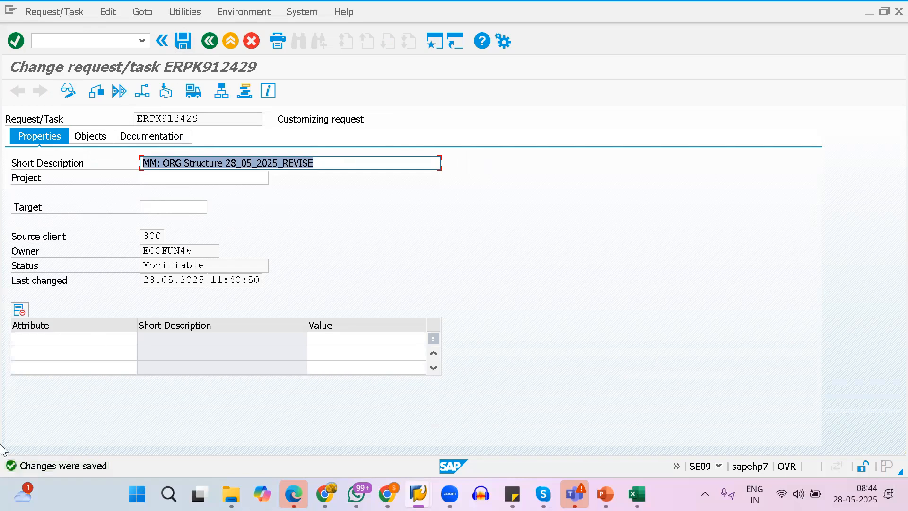
pyautogui.click(202, 44)
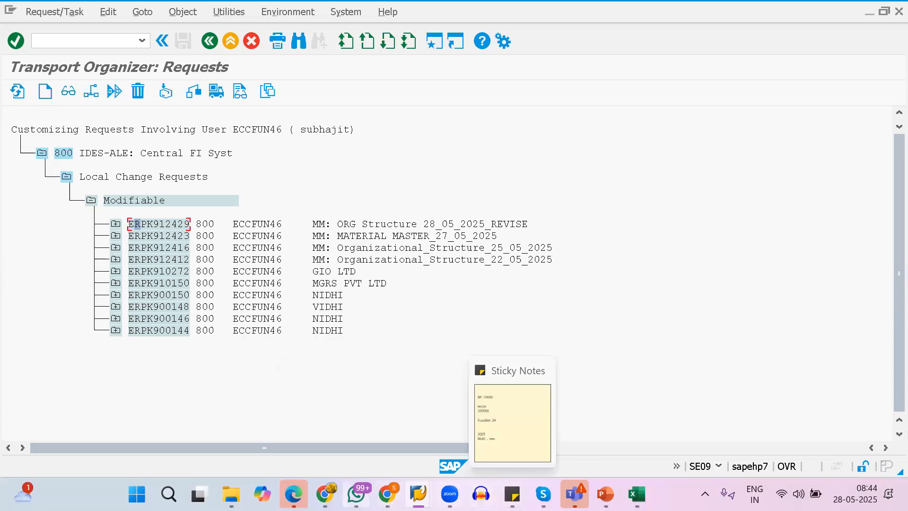
# Switch to PowerPoint and write "How to Move your TR from DEV to Quality???" in the text box on slide 8.
pyautogui.moveTo(388, 495)
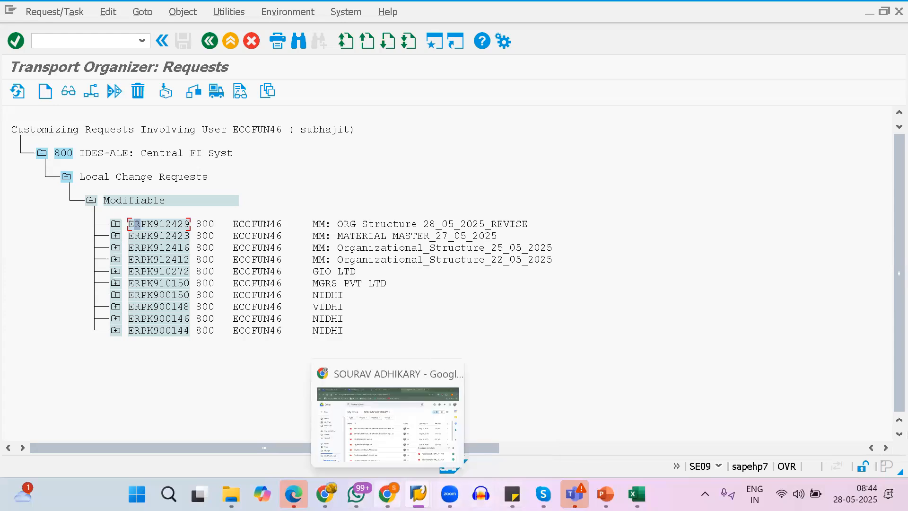
pyautogui.click(606, 495)
pyautogui.write('Move')
pyautogui.write('our')
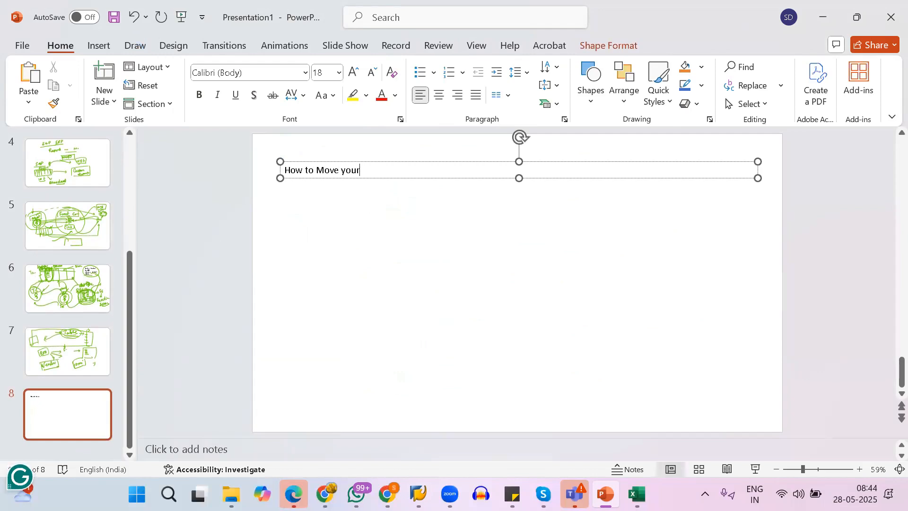
pyautogui.write(' TR from')
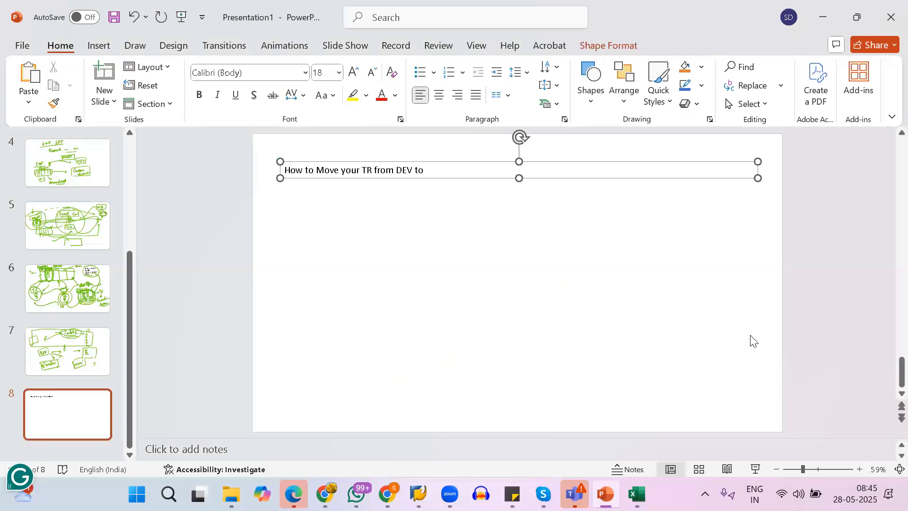
pyautogui.write('DEV to Quality???')
pyautogui.press('Return')
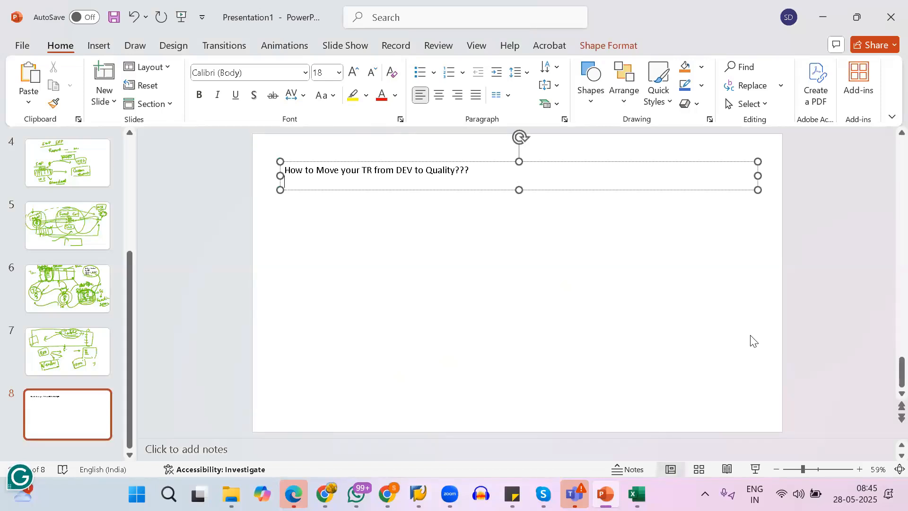
pyautogui.hotkey('alt', 'Tab')
pyautogui.hotkey('alt', 'Tab')
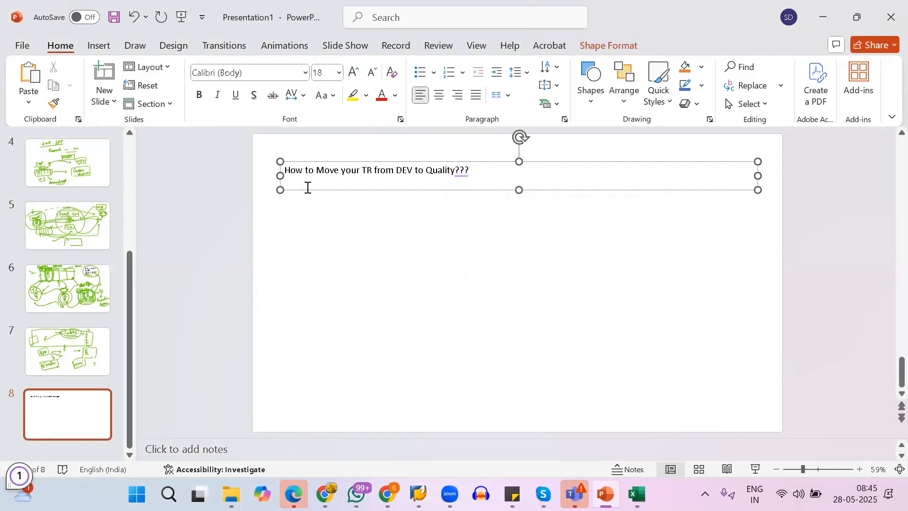
# Add the answer "Ans: We should release Our TR." below the question, leaving a blank line between them.
pyautogui.press('Return')
pyautogui.write('Ans: w=')
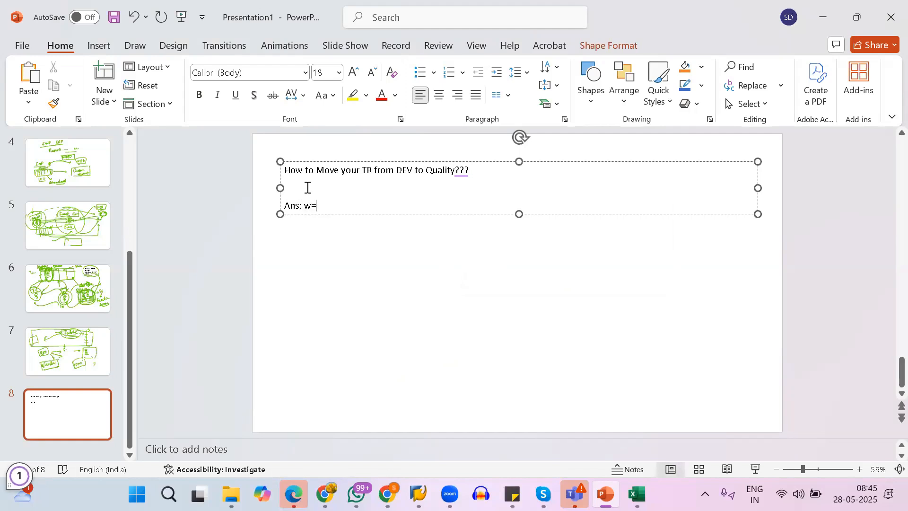
pyautogui.write('We sh')
pyautogui.write('ould release')
pyautogui.write(' oru T')
pyautogui.press('BackSpace')
pyautogui.press('BackSpace')
pyautogui.press('BackSpace')
pyautogui.press('BackSpace')
pyautogui.press('BackSpace')
pyautogui.write('Our ')
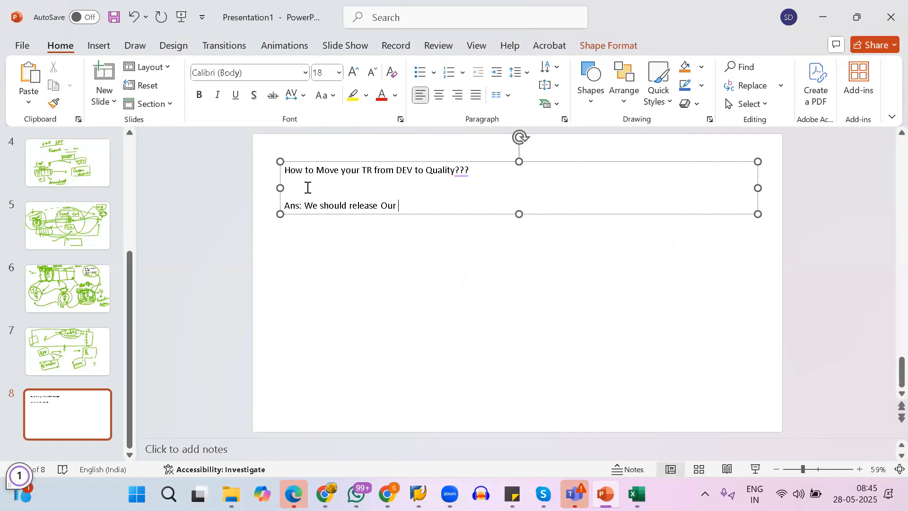
pyautogui.write('TR.')
# Switch back to SAP and expand request ERPK912429 down to its customizing task's IMG activity to examine the table contents.
pyautogui.hotkey('alt', 'Tab')
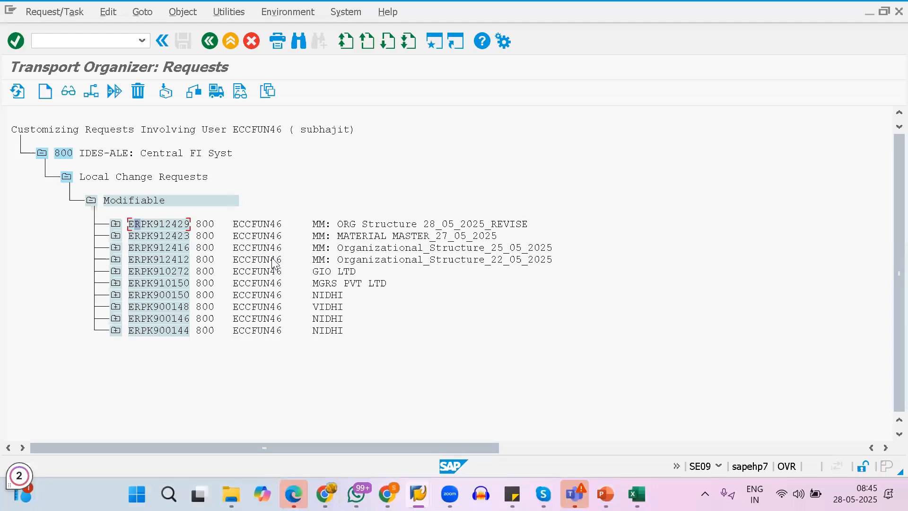
pyautogui.click(117, 225)
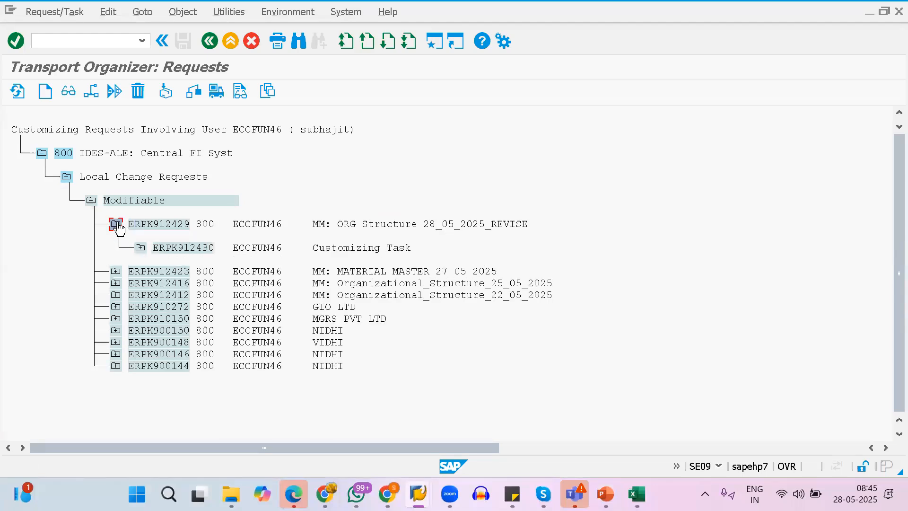
pyautogui.click(116, 225)
pyautogui.click(116, 225)
pyautogui.click(141, 248)
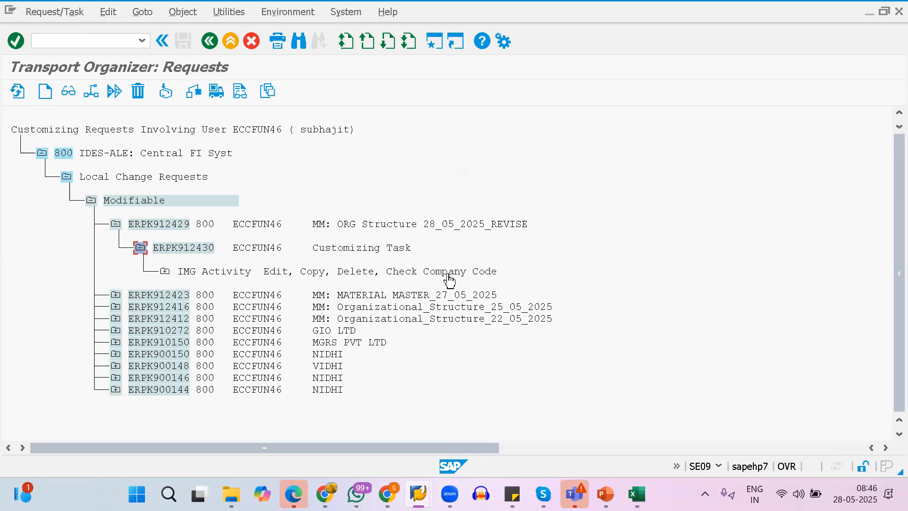
pyautogui.click(165, 272)
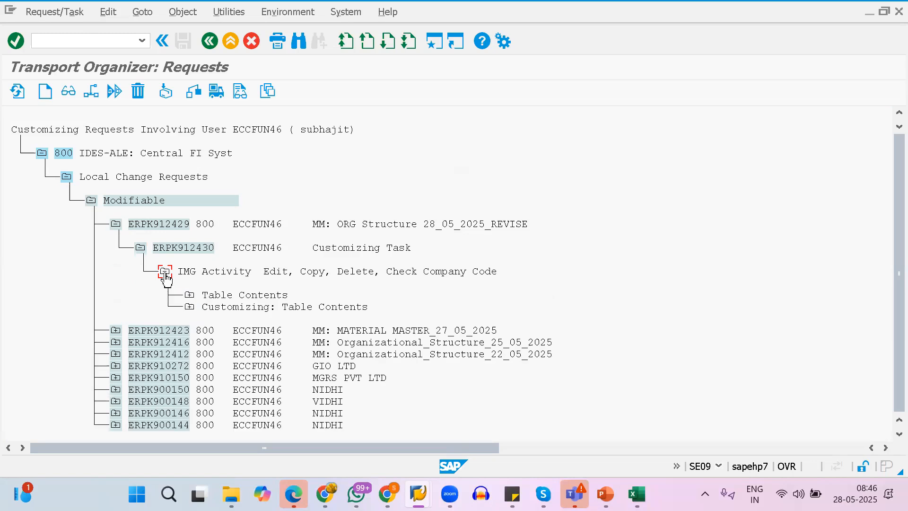
pyautogui.click(189, 295)
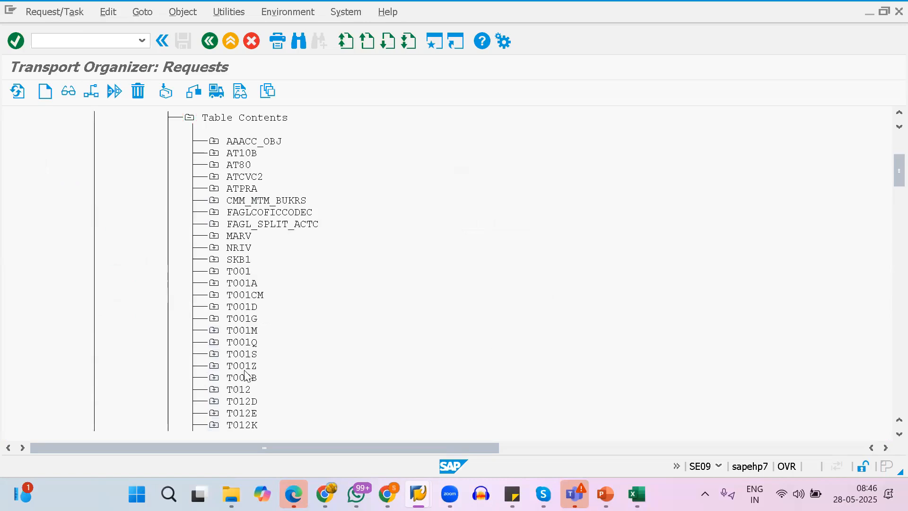
pyautogui.scroll(-3, 245, 376)
pyautogui.scroll(4, 244, 376)
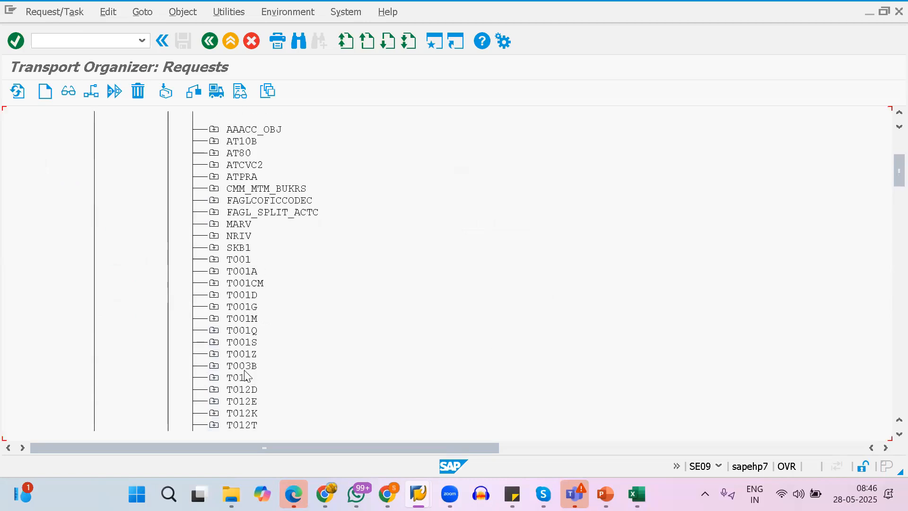
pyautogui.click(190, 129)
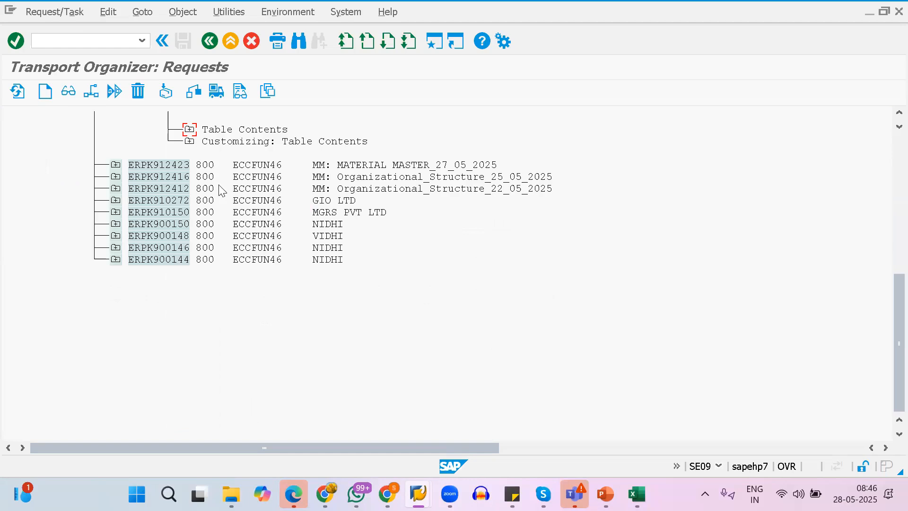
pyautogui.scroll(2, 227, 218)
pyautogui.click(166, 164)
pyautogui.scroll(1, 184, 205)
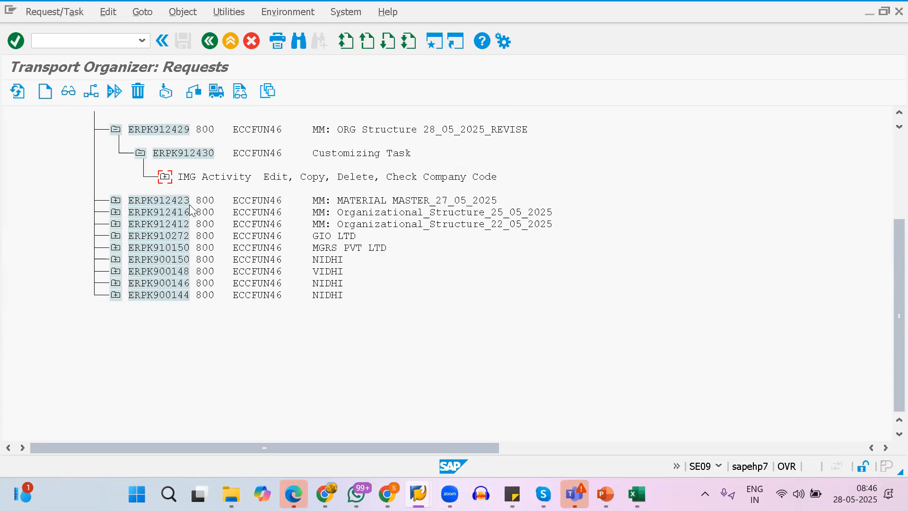
# Release customizing task ERPK912430 and its parent request ERPK912429, and return to the Transport Organizer selection screen.
pyautogui.click(190, 153)
pyautogui.click(215, 89)
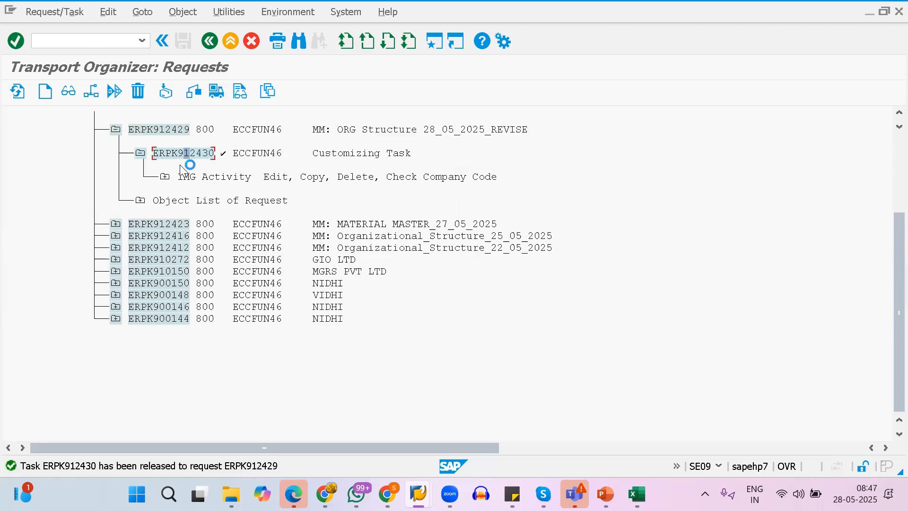
pyautogui.click(165, 129)
pyautogui.click(218, 94)
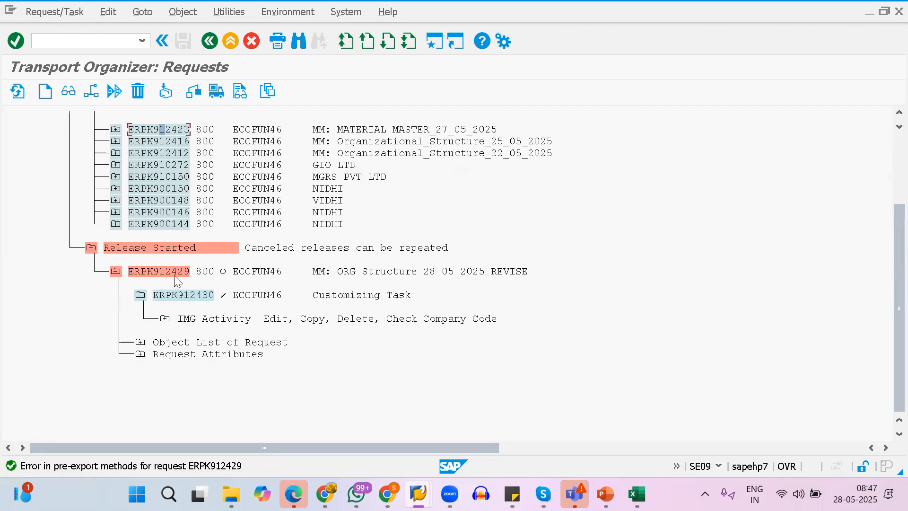
pyautogui.click(205, 43)
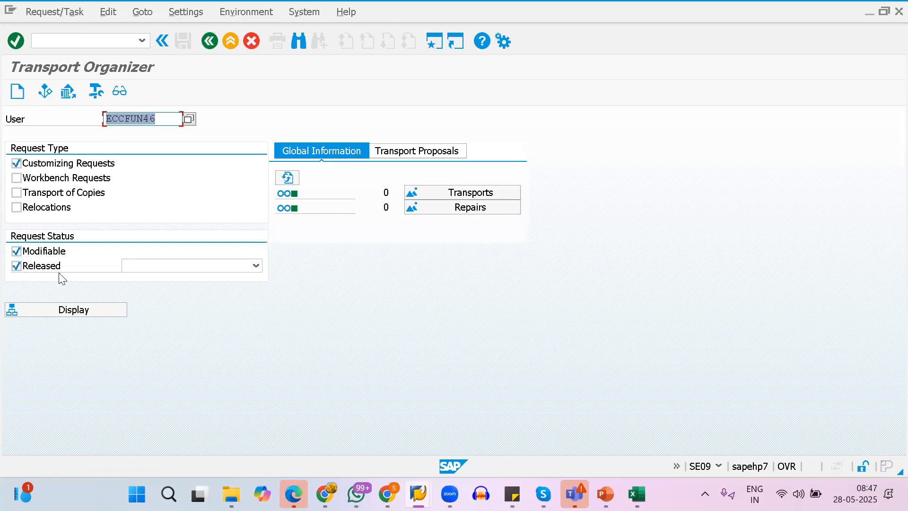
# Display the modifiable and released customizing requests and open released request ERPK912429 to examine its objects, number and status properties.
pyautogui.click(50, 312)
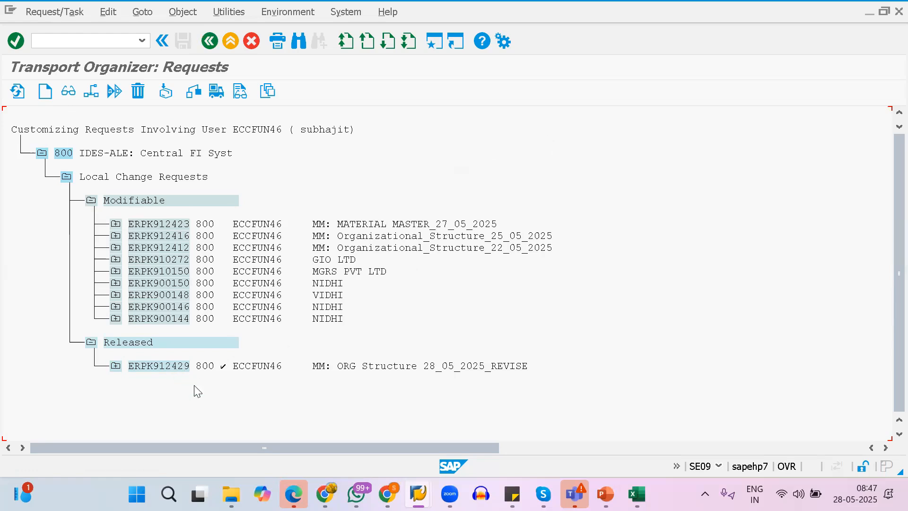
pyautogui.doubleClick(174, 367)
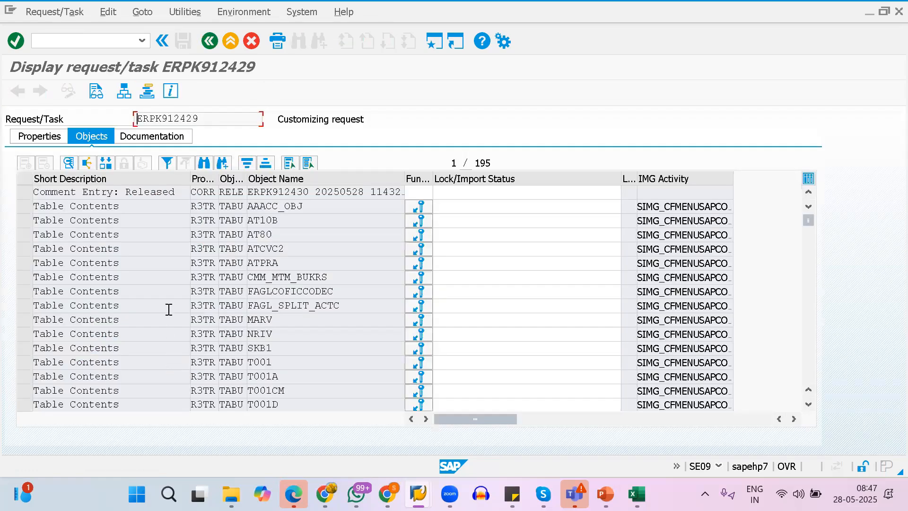
pyautogui.click(31, 141)
pyautogui.click(324, 164)
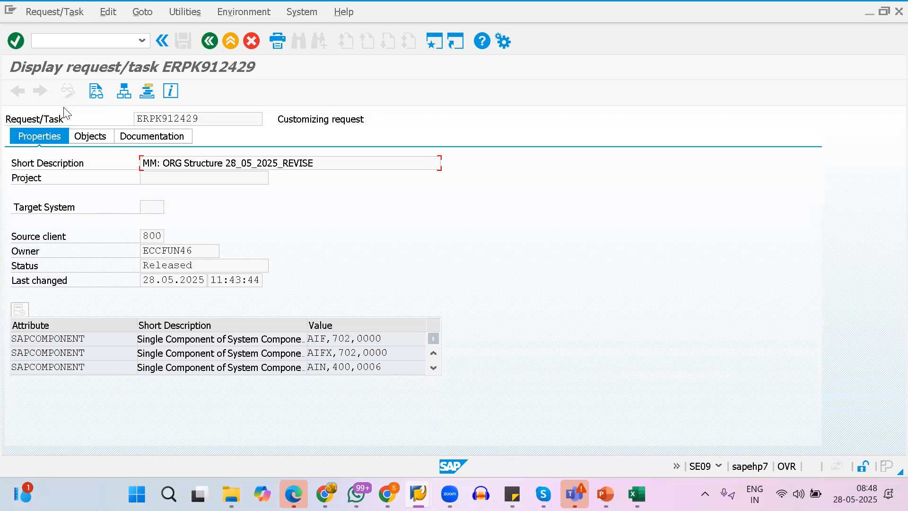
pyautogui.moveTo(262, 118); pyautogui.dragTo(140, 120)
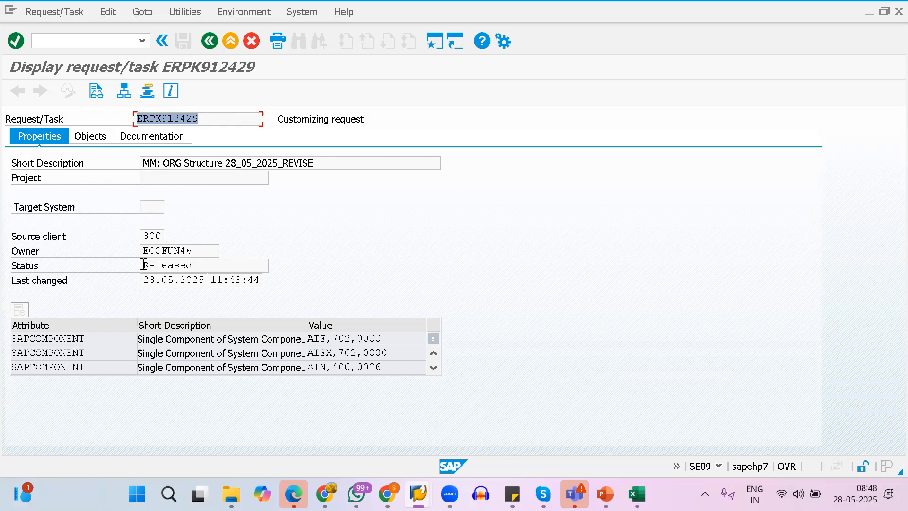
# Switch to PowerPoint, extend the answer on slide 8 with "from DEV." and format that line as a round bullet.
pyautogui.hotkey('alt', 'Tab')
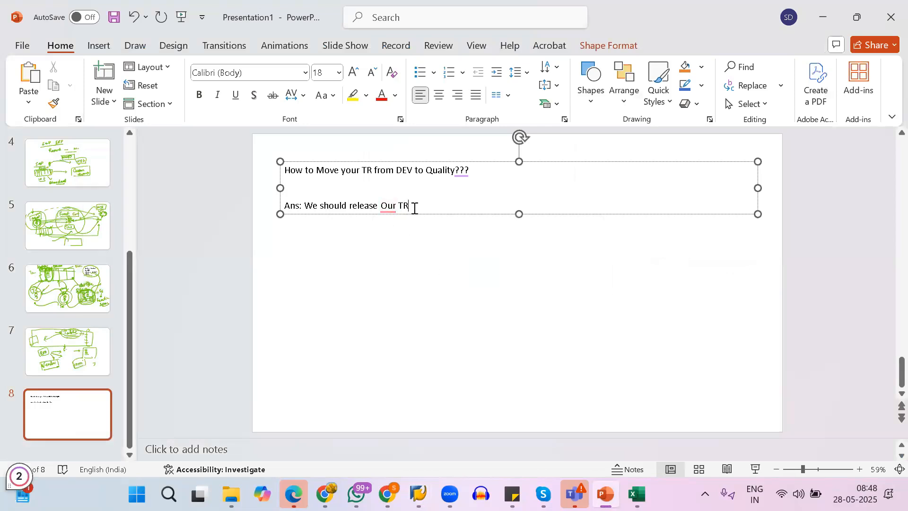
pyautogui.write('from DEV.')
pyautogui.moveTo(302, 207); pyautogui.dragTo(314, 207)
pyautogui.moveTo(379, 205); pyautogui.dragTo(451, 205)
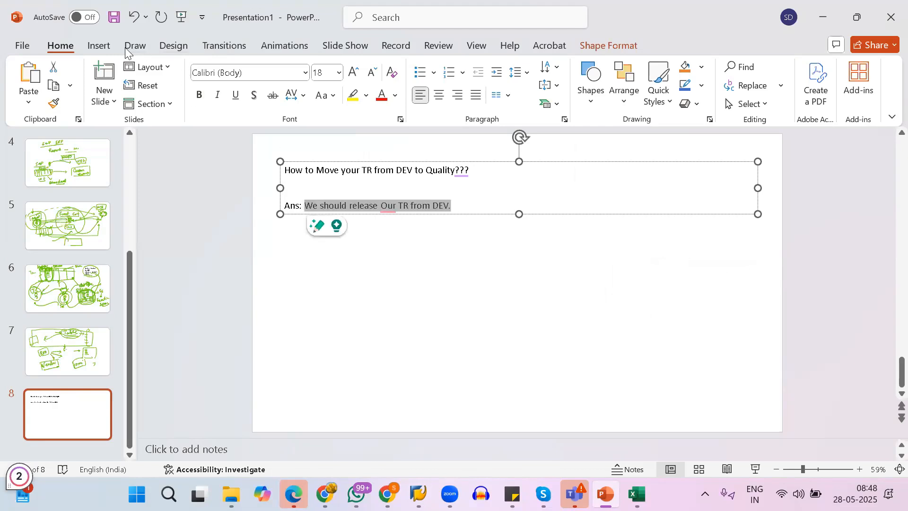
pyautogui.click(101, 46)
pyautogui.click(60, 46)
pyautogui.click(434, 73)
pyautogui.click(505, 115)
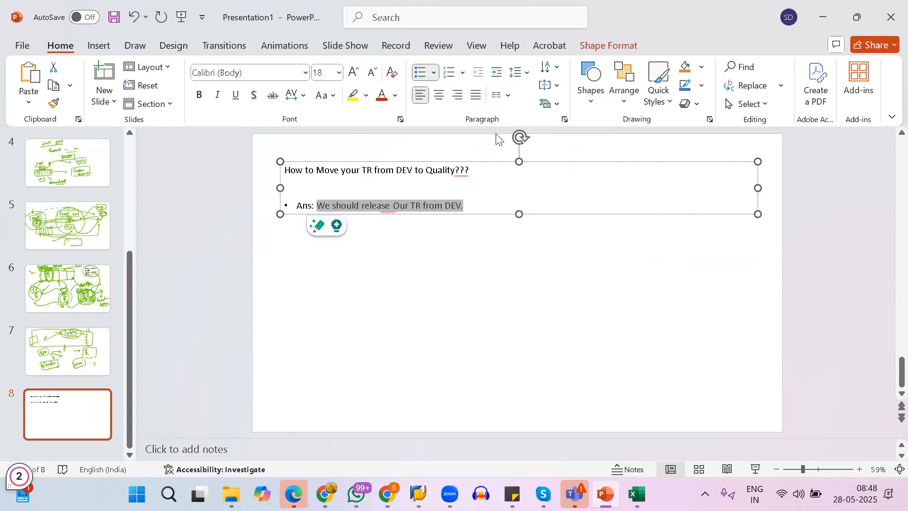
# Add a second bullet below the answer reading "We need to send one email to the BASIS consultant".
pyautogui.click(471, 205)
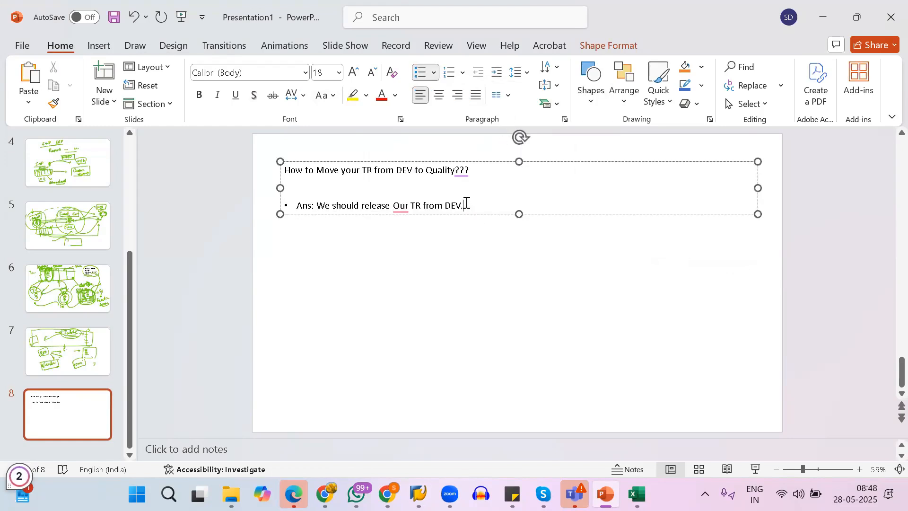
pyautogui.press('Return')
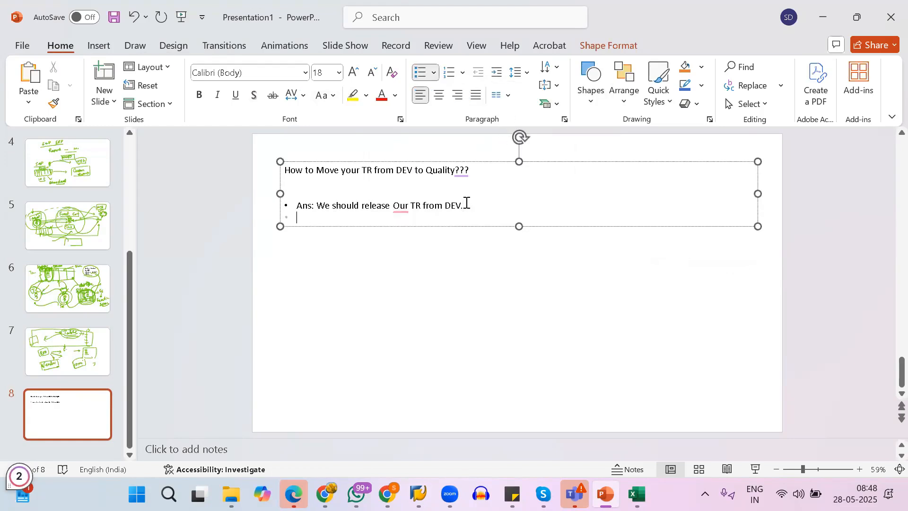
pyautogui.write('We need to sent ')
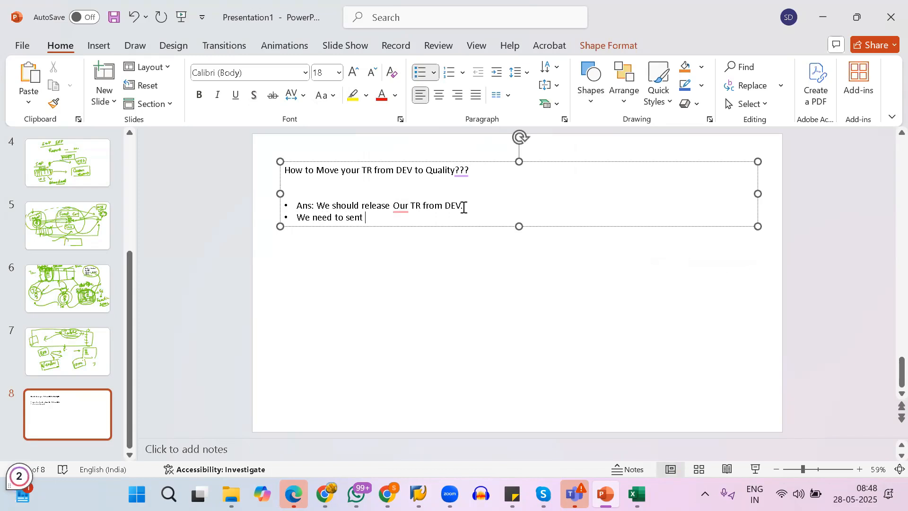
pyautogui.press('BackSpace')
pyautogui.press('BackSpace')
pyautogui.write('d one email to the BASIS cons')
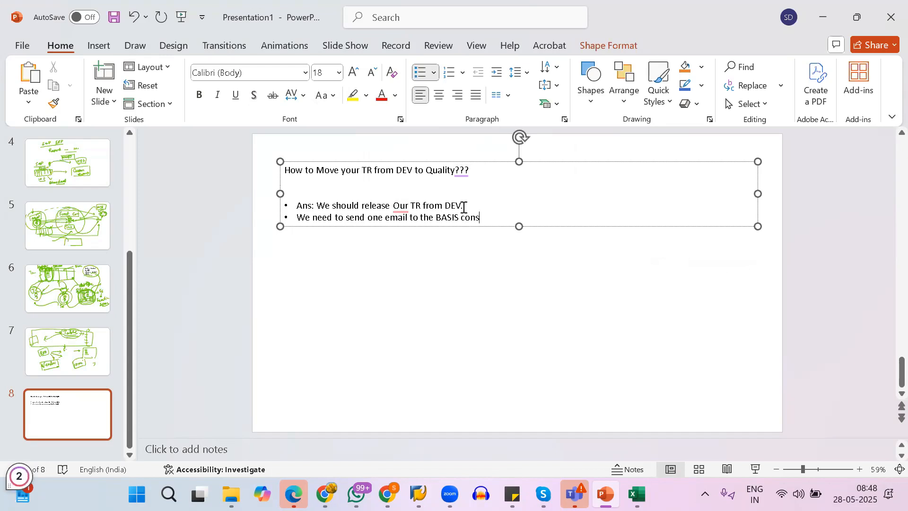
pyautogui.write('ultant')
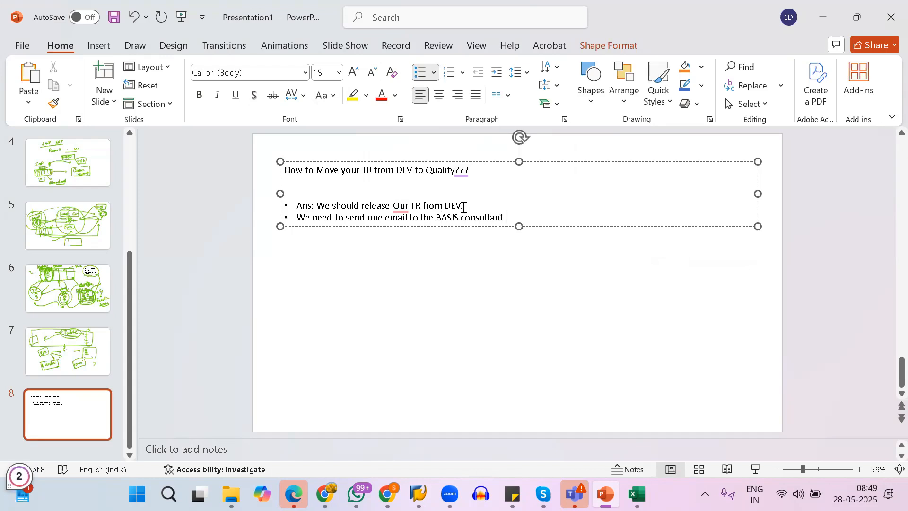
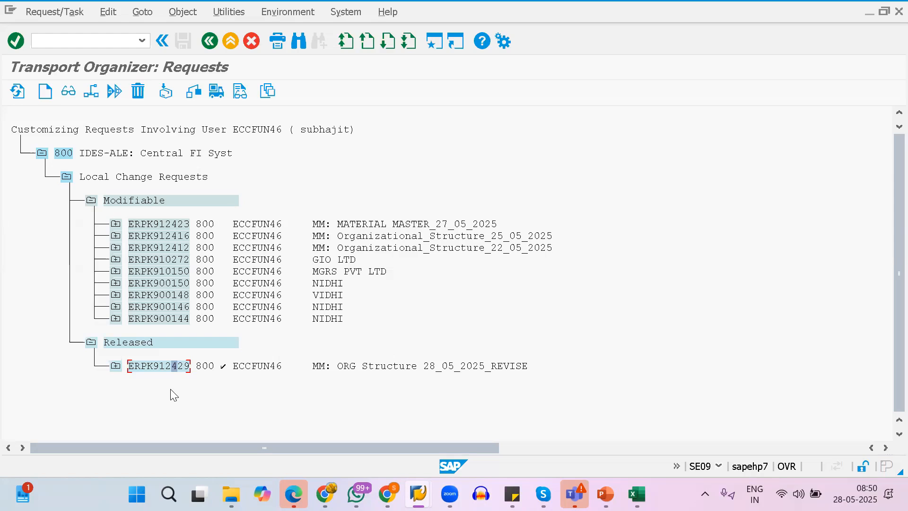
# Switch back to PowerPoint and accept the suggested article "the" before QUALITY in the third bullet.
pyautogui.hotkey('alt', 'Tab')
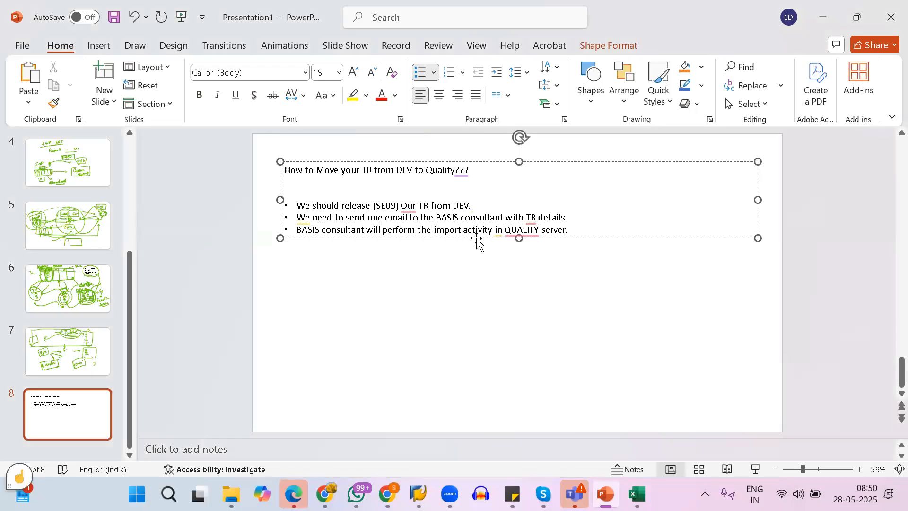
pyautogui.moveTo(535, 235)
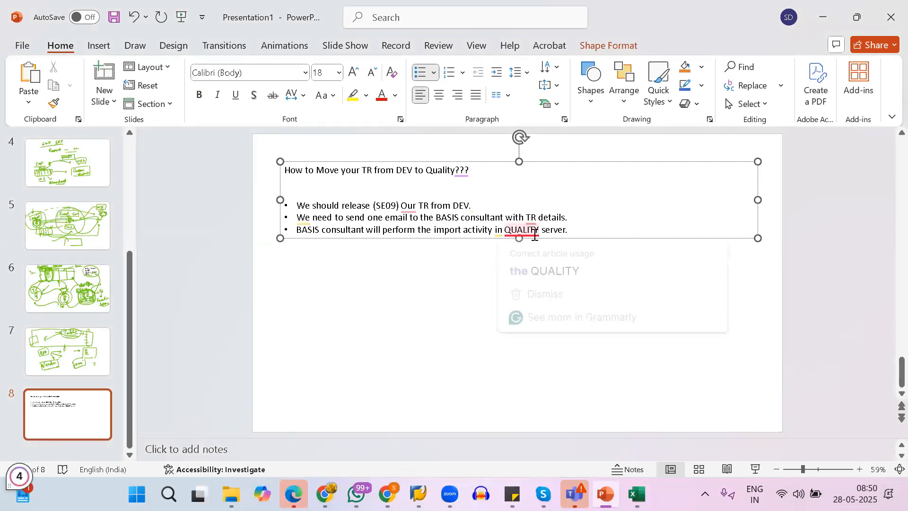
pyautogui.click(537, 272)
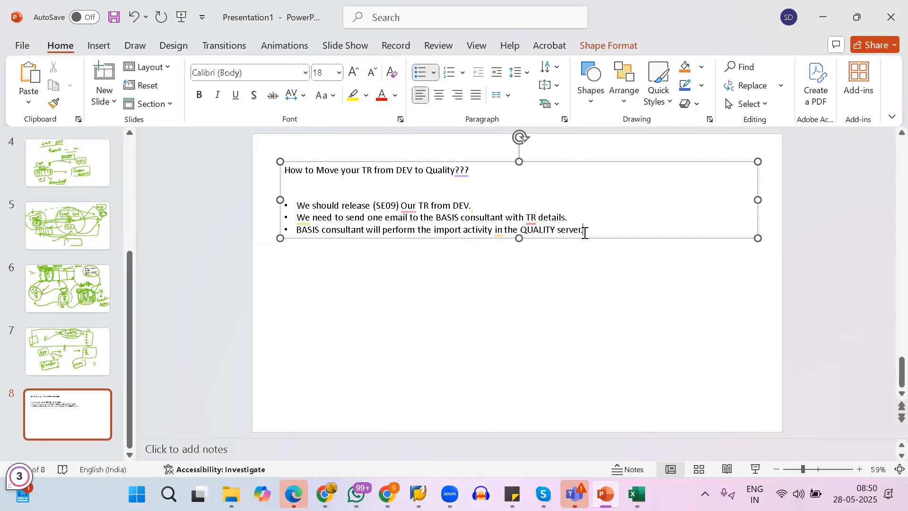
pyautogui.hotkey('alt', 'Tab')
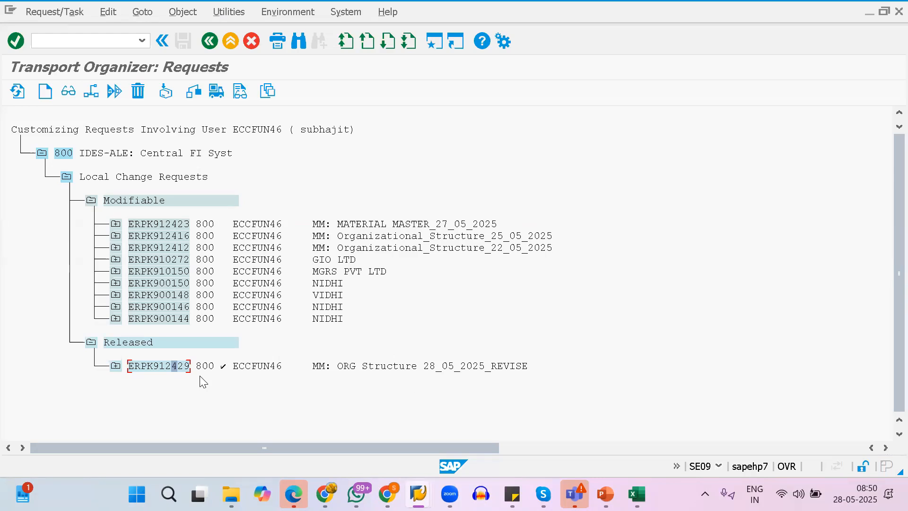
pyautogui.hotkey('alt', 'Tab')
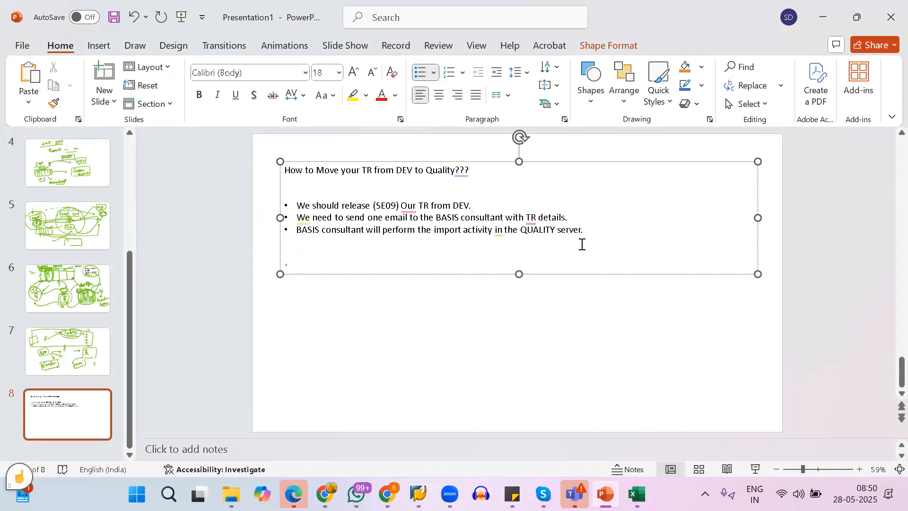
# Remove the bullet from the new line below the list and write "How to Copy the TR from one client to another client??" there.
pyautogui.click(435, 72)
pyautogui.click(442, 116)
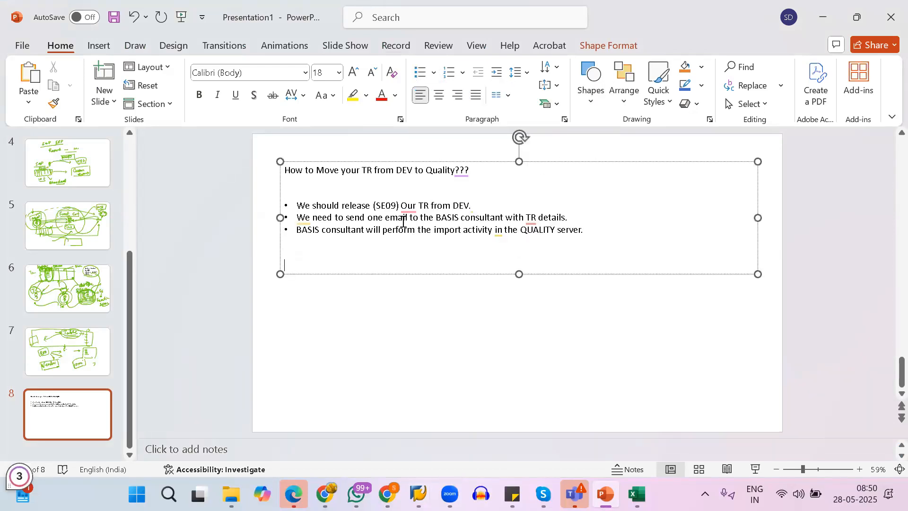
pyautogui.write('H')
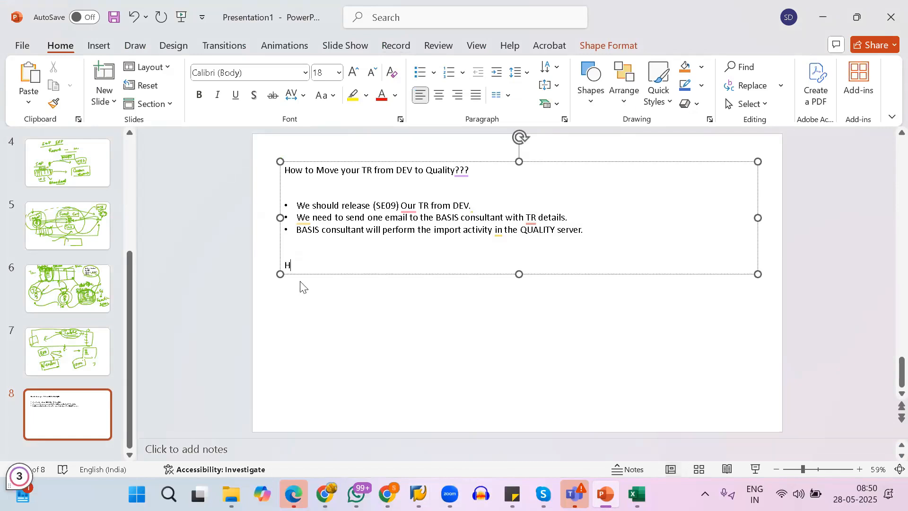
pyautogui.write('ow to Copy t')
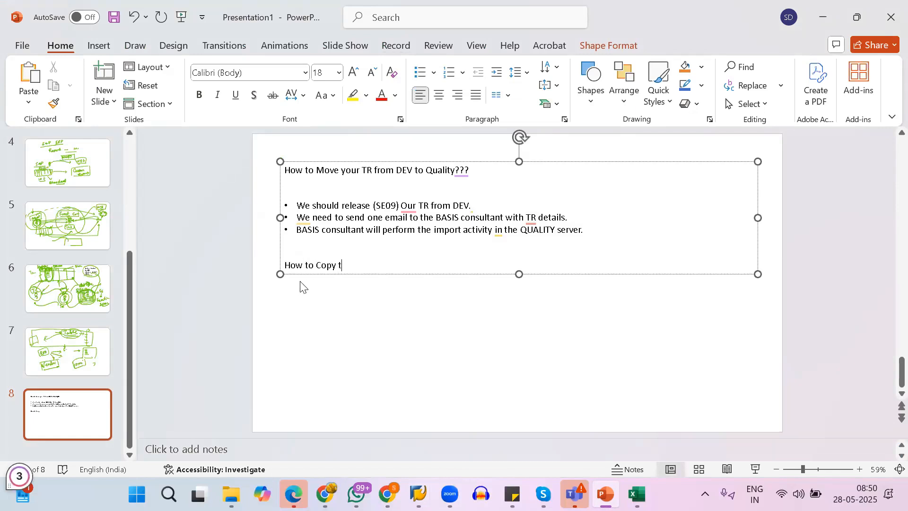
pyautogui.write('he TR from one client to another ')
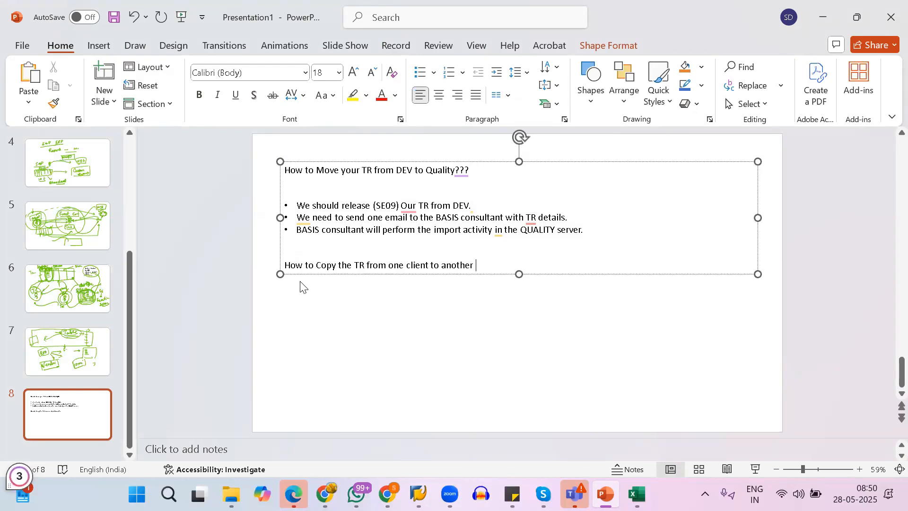
pyautogui.write('client??')
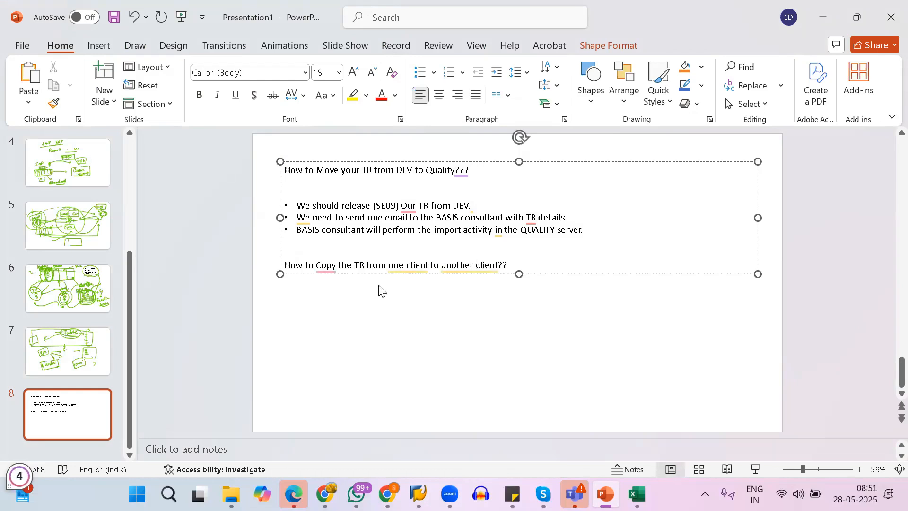
# Below the new question, add a bulleted list with the entries "Golden Client" and "UT client.".
pyautogui.press('Return')
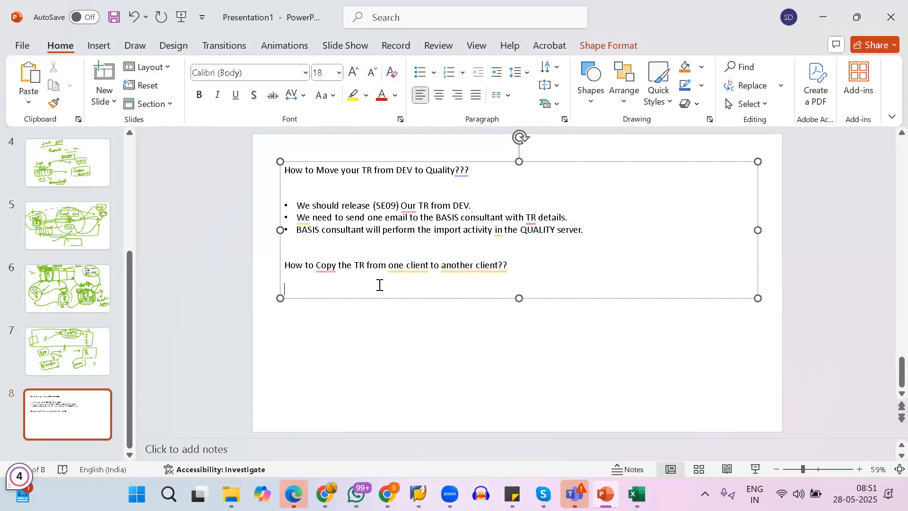
pyautogui.write('at')
pyautogui.press('BackSpace')
pyautogui.press('BackSpace')
pyautogui.click(434, 74)
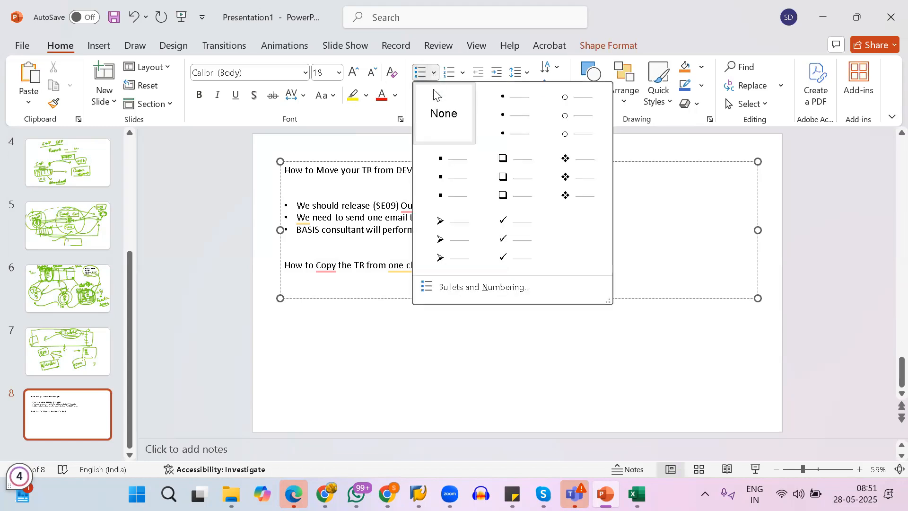
pyautogui.click(491, 128)
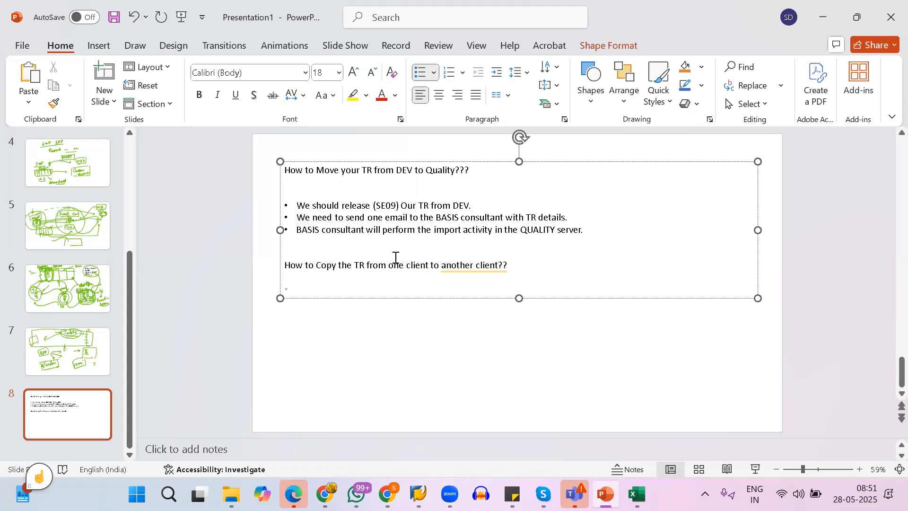
pyautogui.write('Golden Cl')
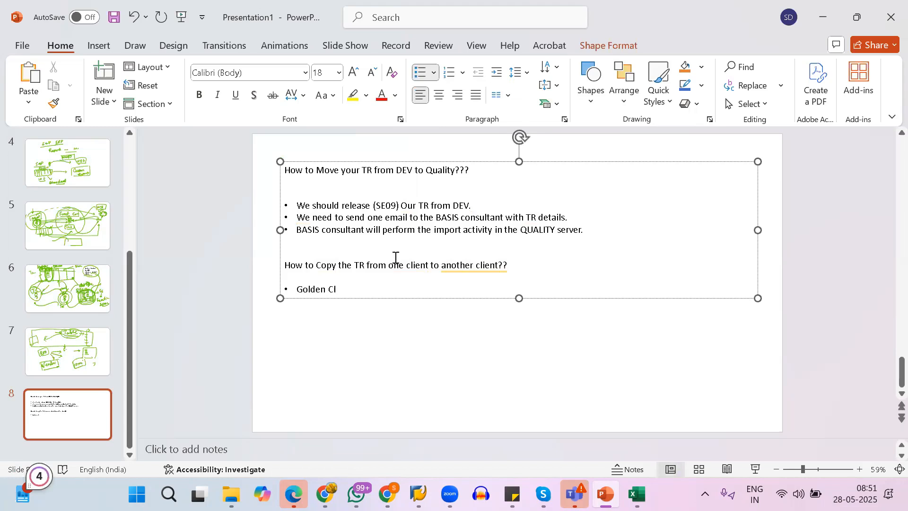
pyautogui.write('ient')
pyautogui.press('Return')
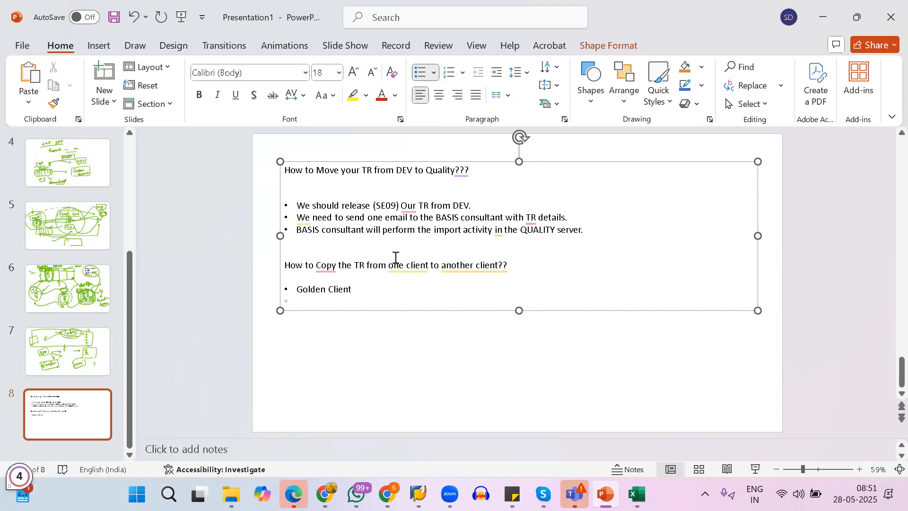
pyautogui.write('UT client.')
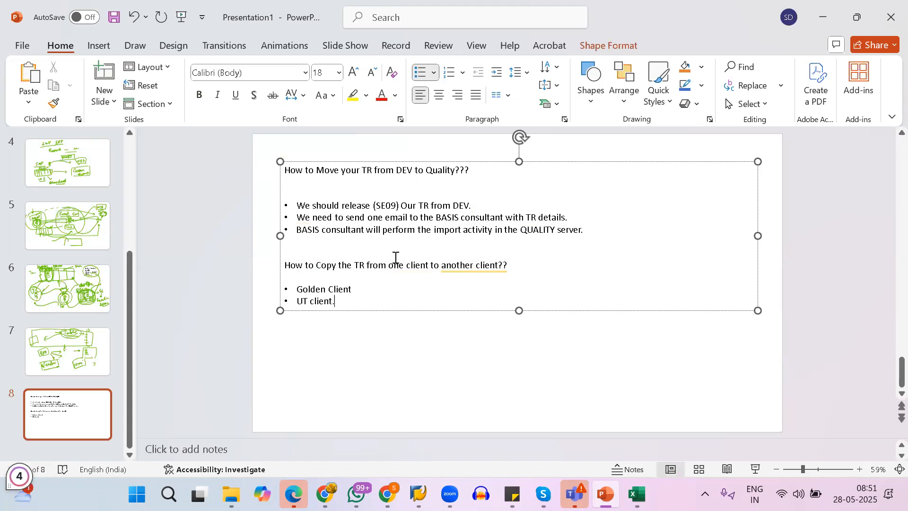
# End the "Golden Client" bullet with a period and add an unbulleted line below the list after a blank line.
pyautogui.click(363, 292)
pyautogui.write('.')
pyautogui.press('Return')
pyautogui.press('Return')
pyautogui.press('BackSpace')
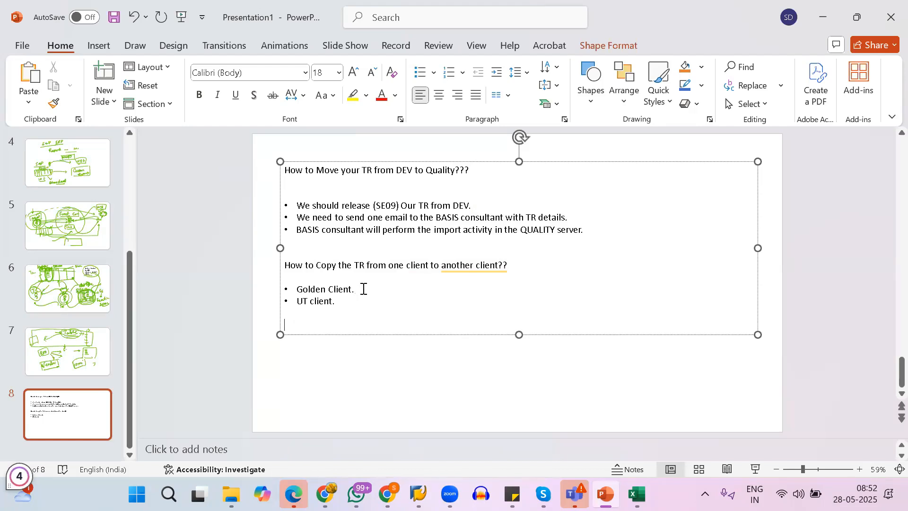
# Insert the unbulleted line "Dev server is consist:-" directly above the "Golden Client." bullet.
pyautogui.click(302, 277)
pyautogui.press('Return')
pyautogui.write('Deve')
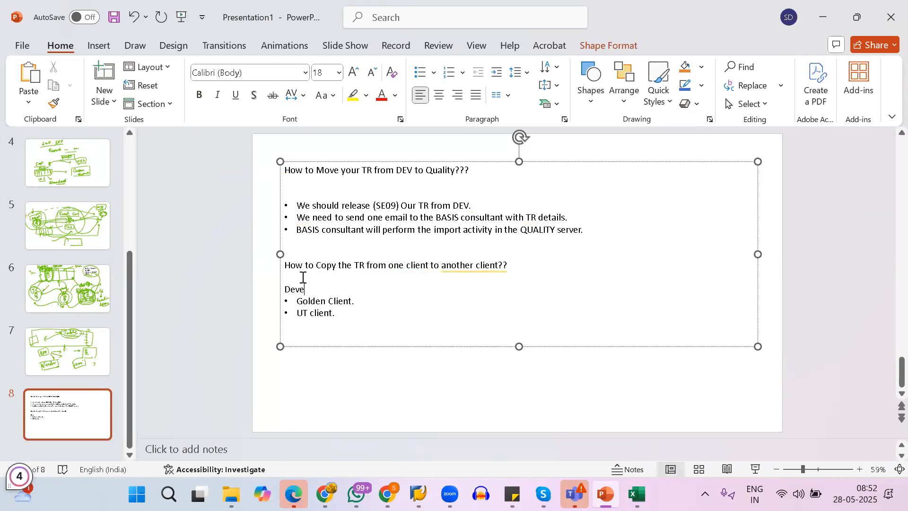
pyautogui.press('BackSpace')
pyautogui.write('server is consist:-')
pyautogui.click(357, 303)
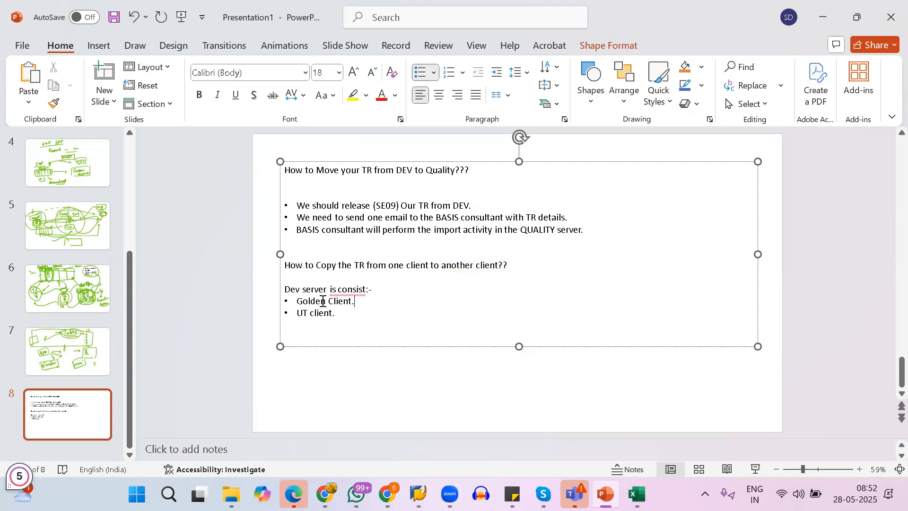
# Below the "UT client." bullet, leave a blank line and add the bulleted line "TR COPY" in bold.
pyautogui.moveTo(295, 301); pyautogui.dragTo(355, 305)
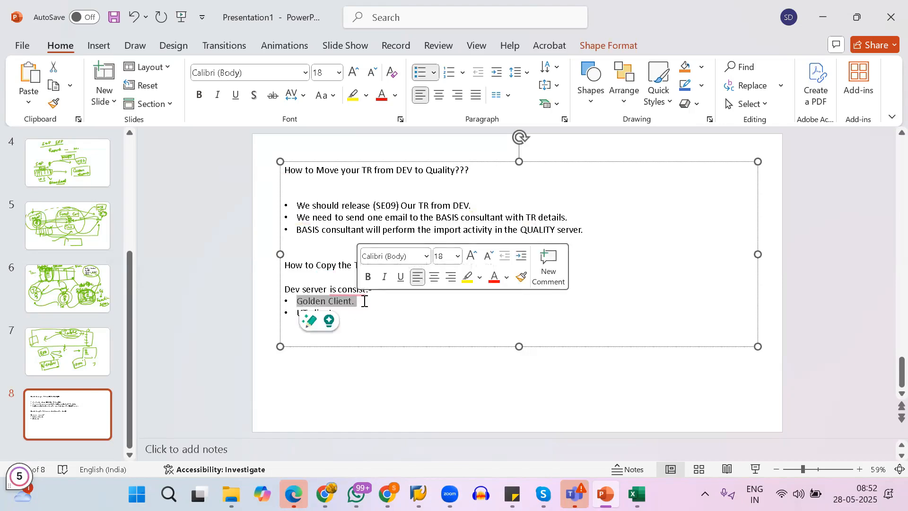
pyautogui.click(296, 324)
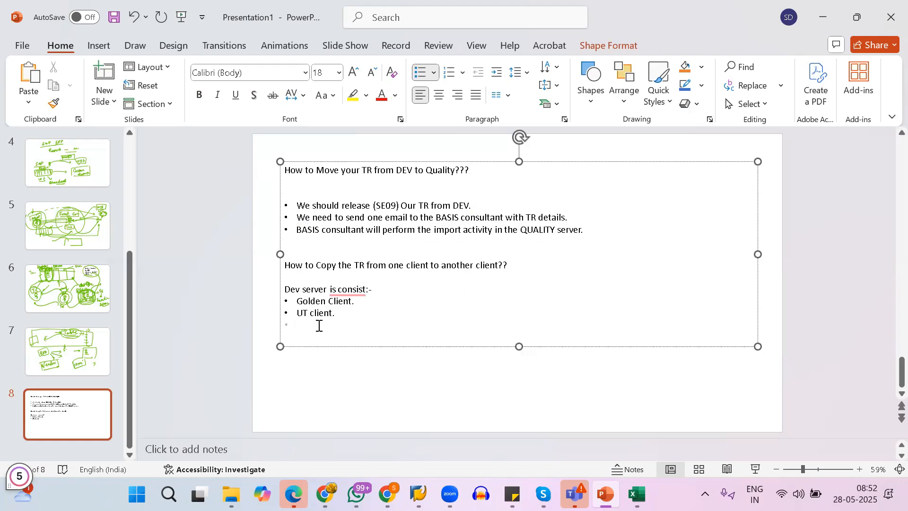
pyautogui.press('Return')
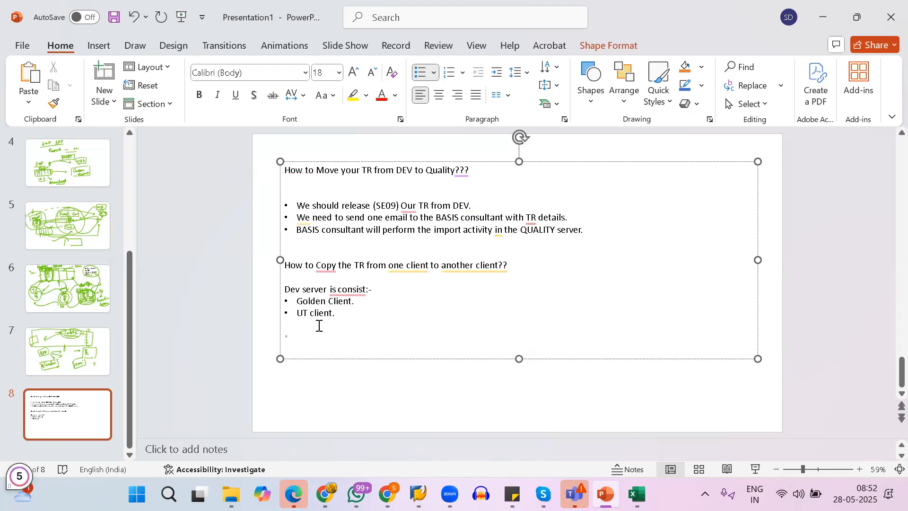
pyautogui.write('TR')
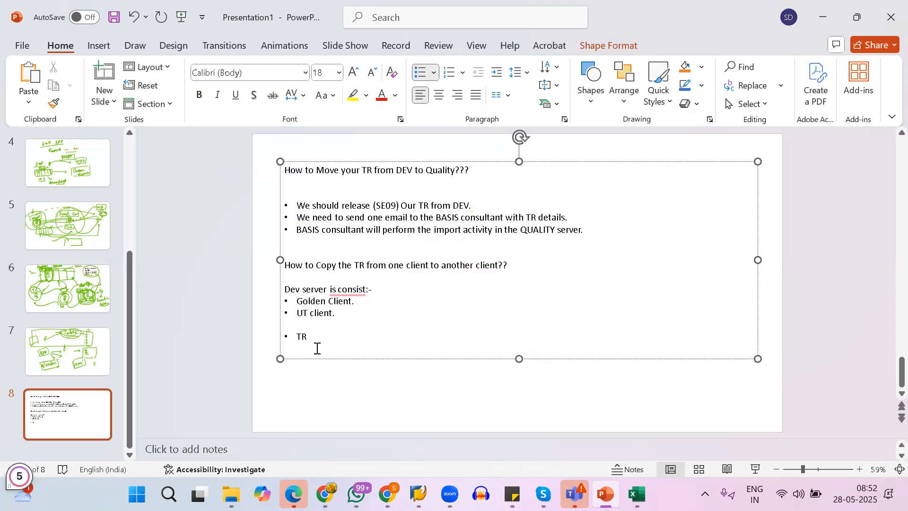
pyautogui.write(' COPY')
pyautogui.moveTo(338, 338); pyautogui.dragTo(298, 338)
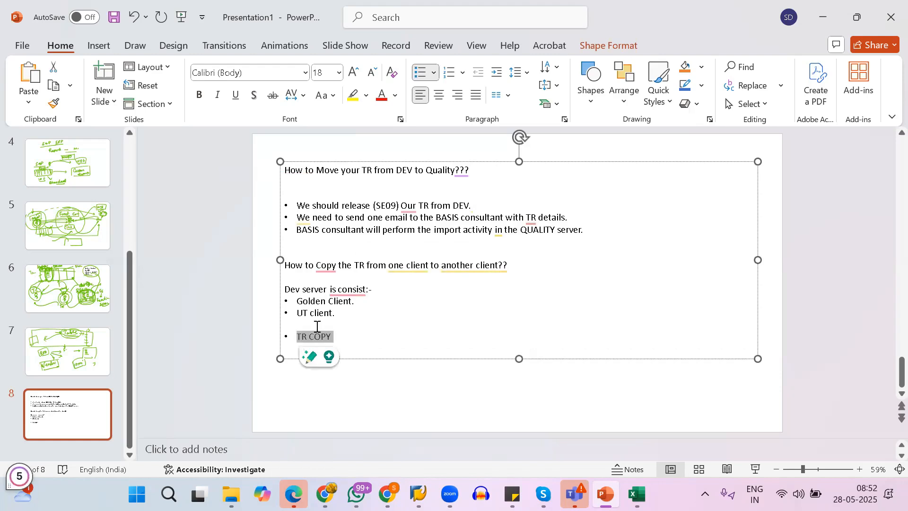
pyautogui.hotkey('ctrl', 'b')
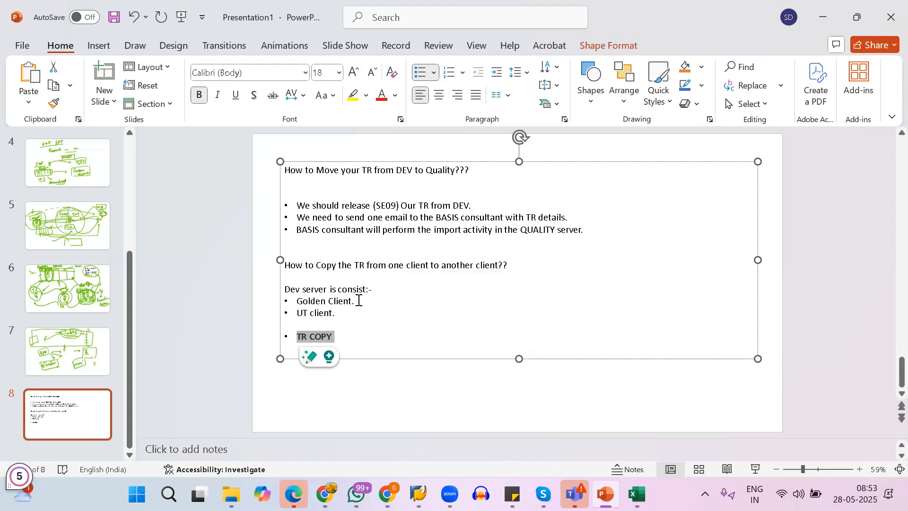
pyautogui.click(345, 336)
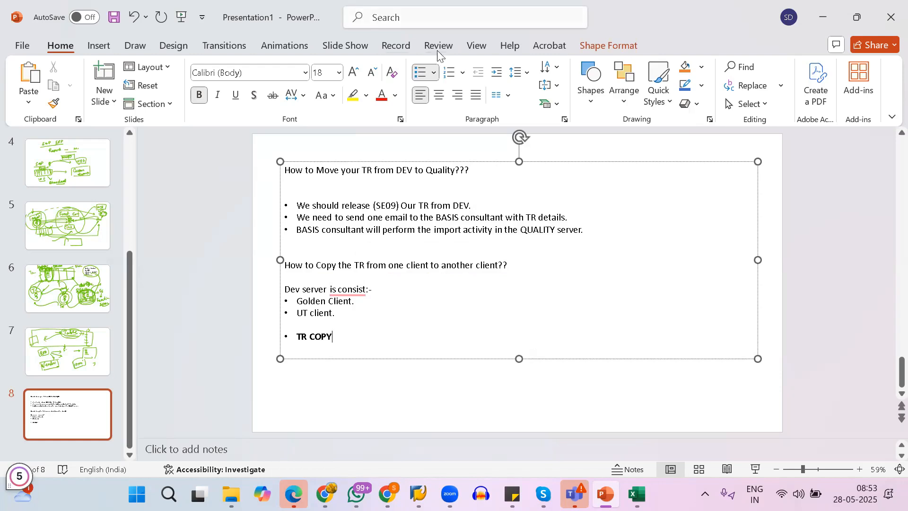
# Add a new line below "TR COPY" and remove the bullet from the "TR COPY" heading.
pyautogui.press('Return')
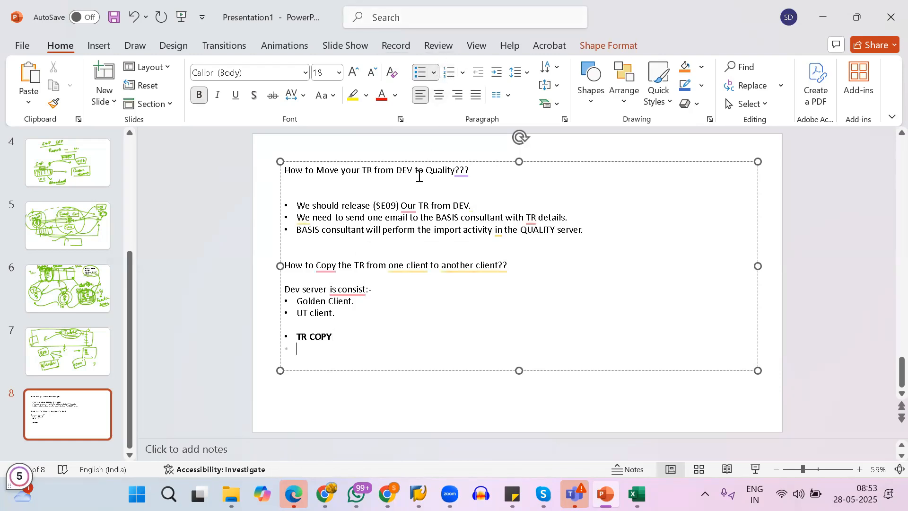
pyautogui.click(339, 327)
pyautogui.doubleClick(304, 337)
pyautogui.moveTo(337, 338); pyautogui.dragTo(304, 339)
pyautogui.click(433, 72)
pyautogui.click(439, 114)
pyautogui.click(338, 338)
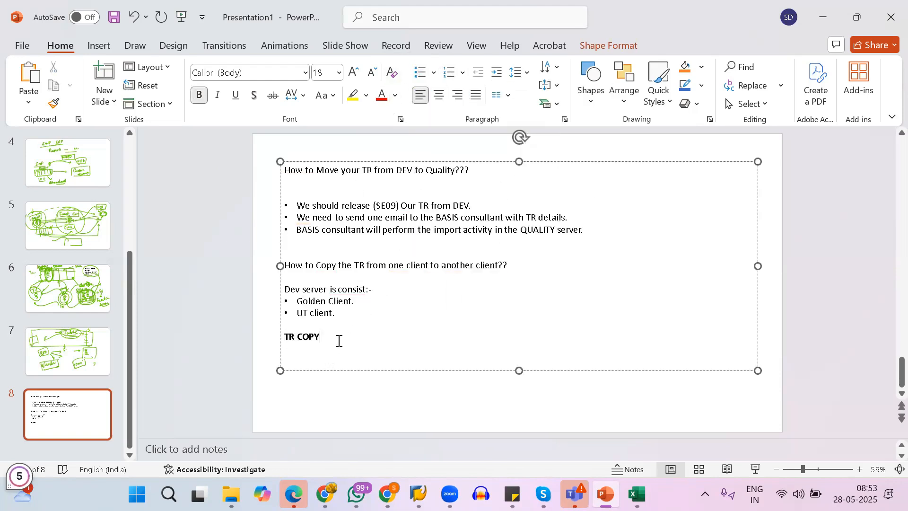
# After a blank line below the "TR COPY" heading, add the bullets "Identify the TR number ." and "Login the UT client.".
pyautogui.press('Return')
pyautogui.press('Return')
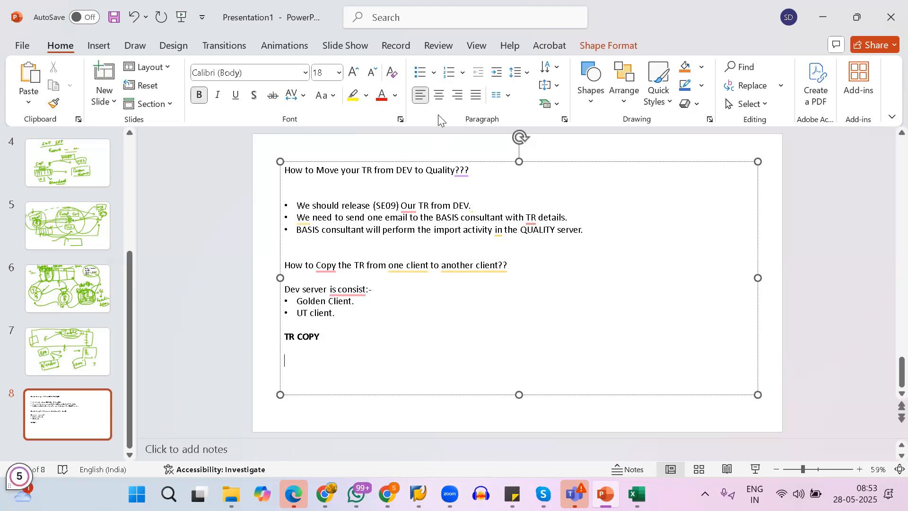
pyautogui.click(421, 72)
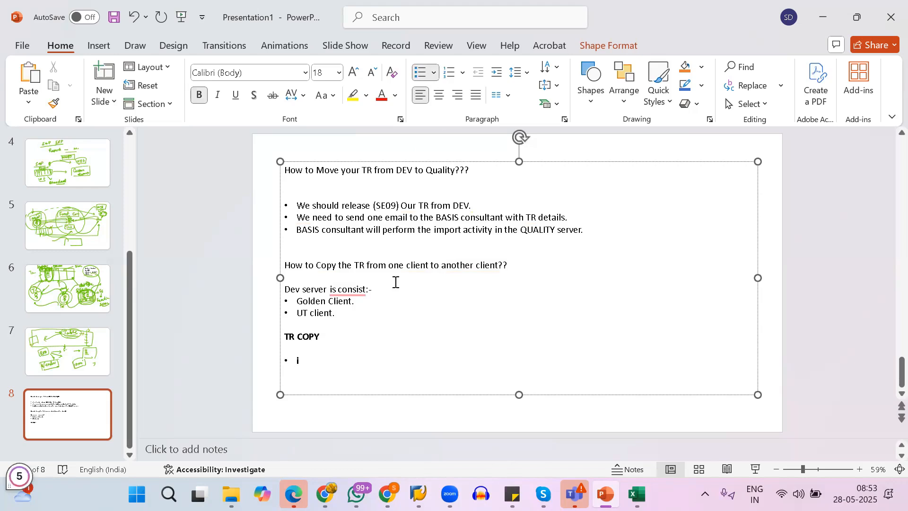
pyautogui.write('Identt')
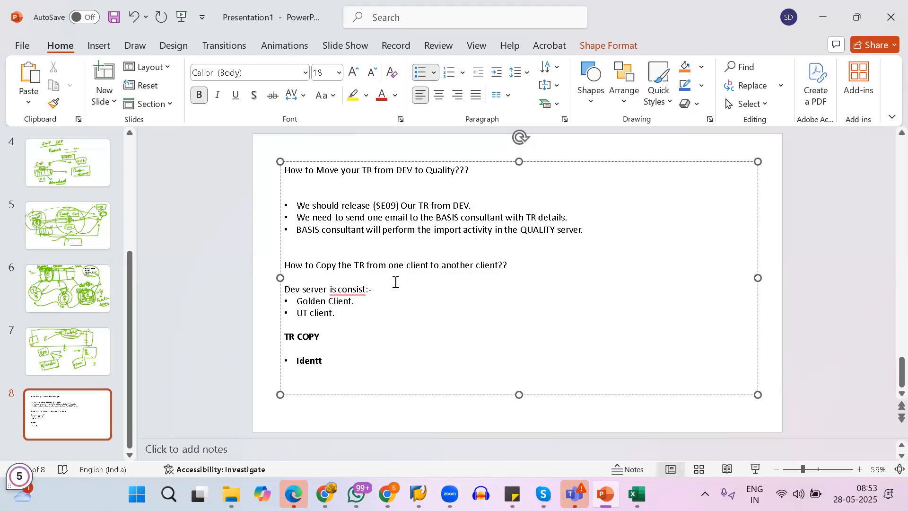
pyautogui.press('BackSpace')
pyautogui.write('ify the TR number .')
pyautogui.press('Return')
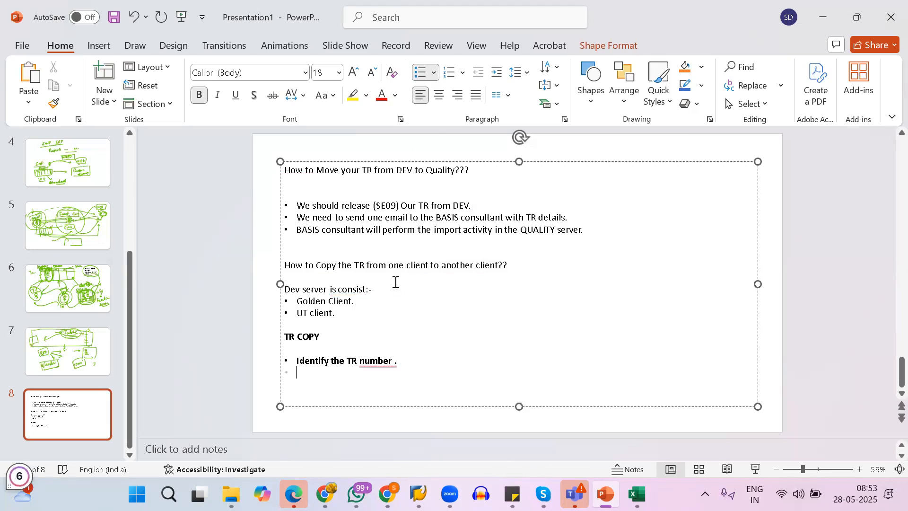
pyautogui.write('Login the UT client.')
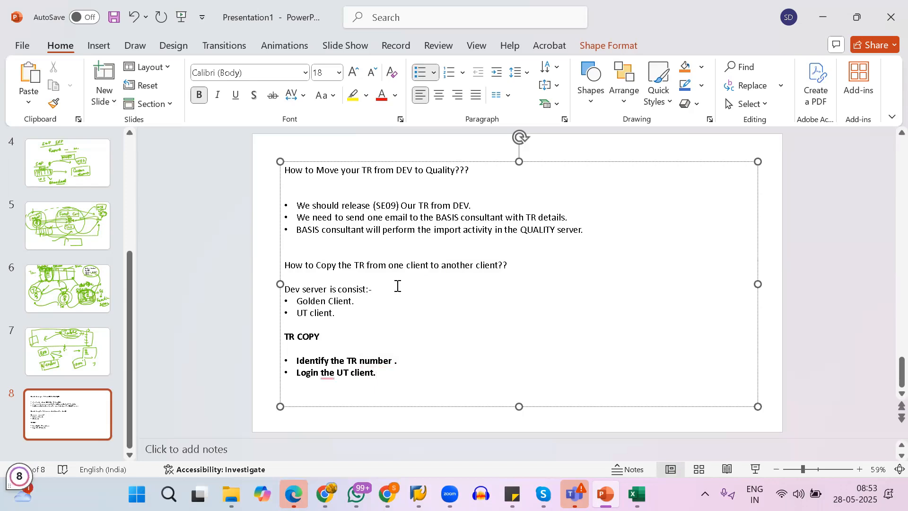
# Add the bullet "Perform one T.CODE: SCC1 (ECC) , SCC1N (S4HANA)" to the TR COPY list and start a new line below it.
pyautogui.press('Return')
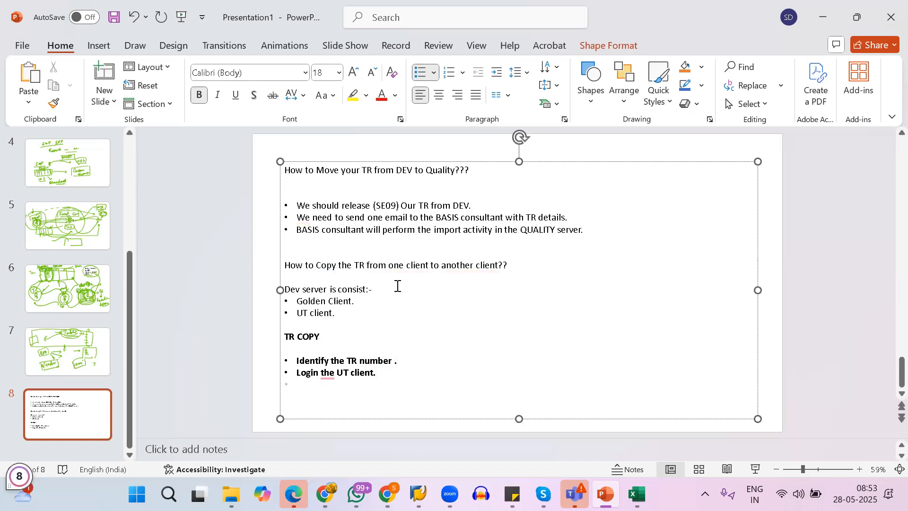
pyautogui.write('open')
pyautogui.press('BackSpace')
pyautogui.press('BackSpace')
pyautogui.press('BackSpace')
pyautogui.press('BackSpace')
pyautogui.press('BackSpace')
pyautogui.write('perfor on')
pyautogui.press('BackSpace')
pyautogui.press('BackSpace')
pyautogui.press('BackSpace')
pyautogui.write('m one T.C')
pyautogui.press('BackSpace')
pyautogui.write('.CODE: ')
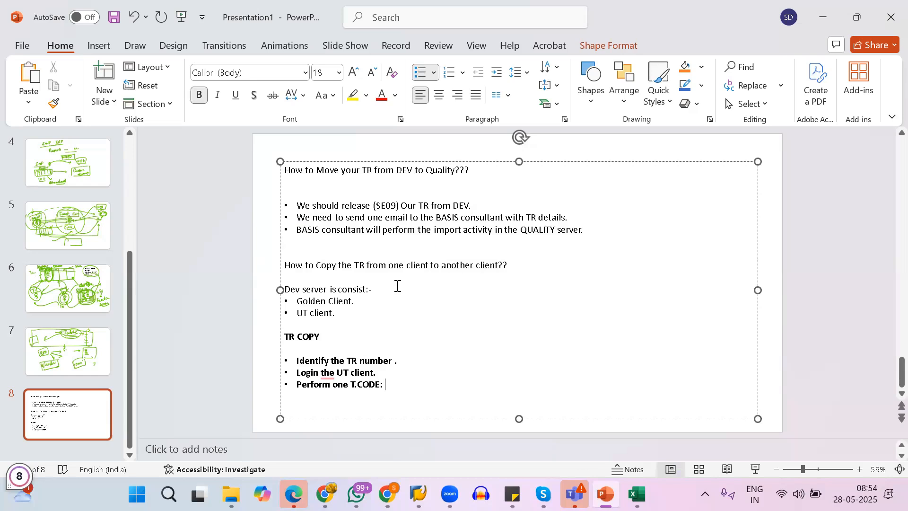
pyautogui.write('SCC1 (')
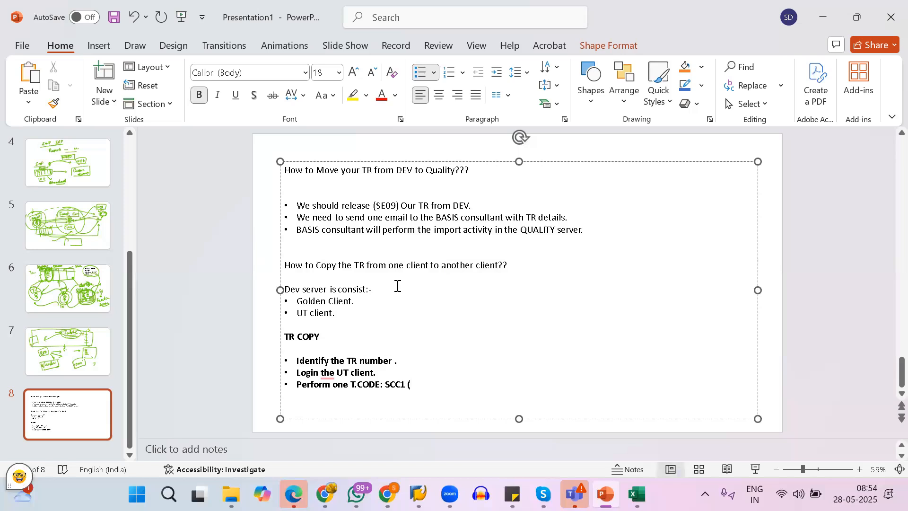
pyautogui.write('ECC)')
pyautogui.write(', SCC')
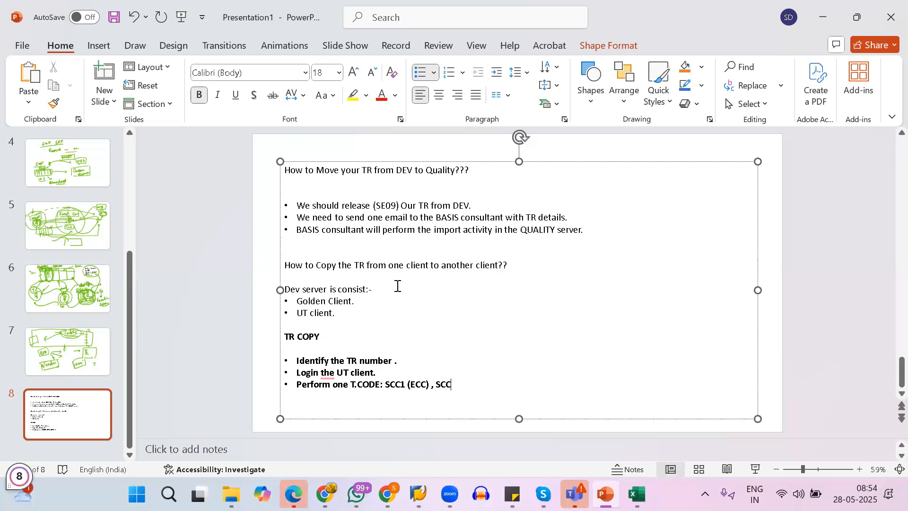
pyautogui.write('1N (')
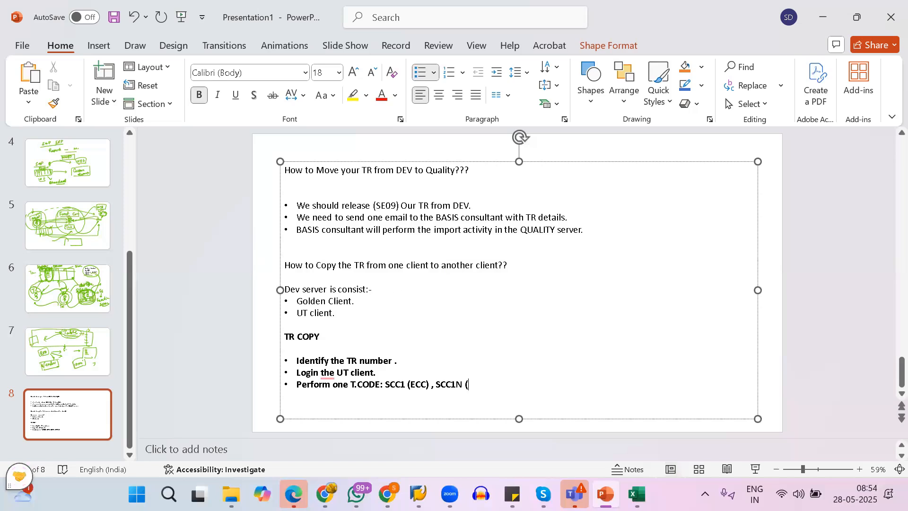
pyautogui.write('S4HANA)')
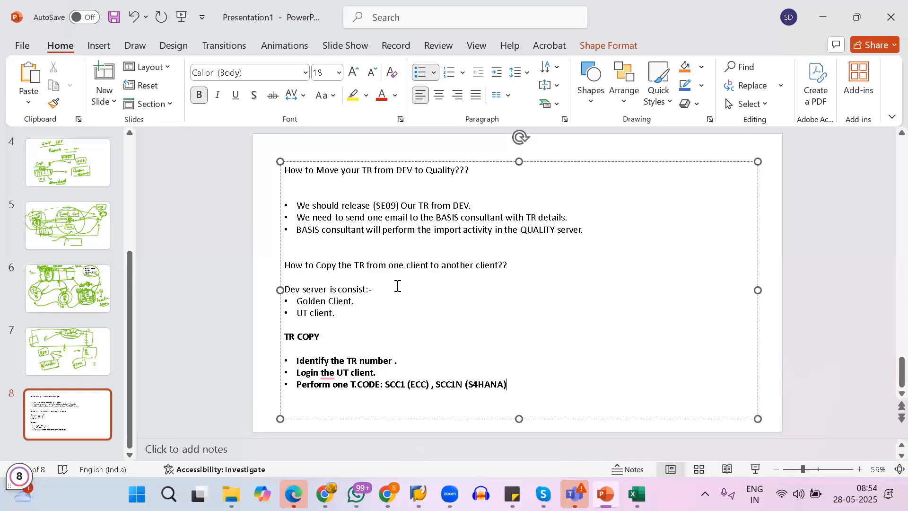
pyautogui.press('Return')
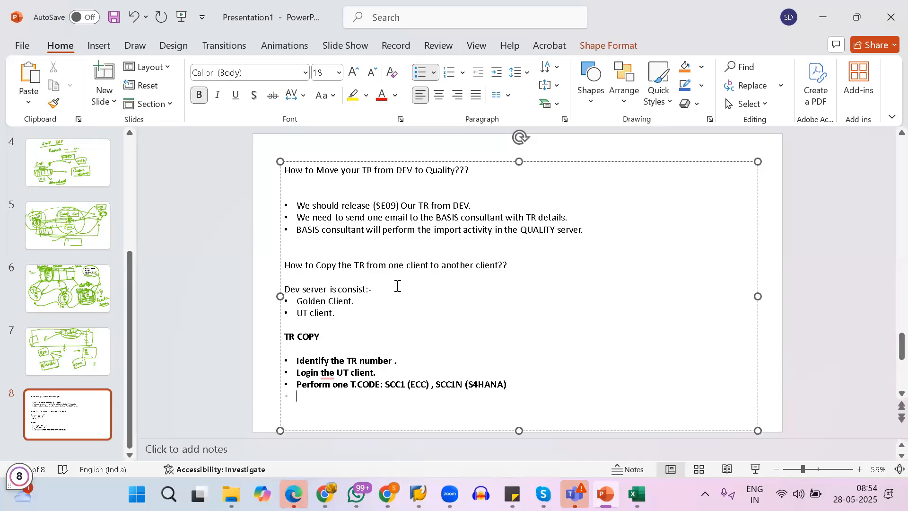
# Switch to the SAP session and open transaction SCC1, Copy by Transport Request.
pyautogui.hotkey('alt', 'Tab')
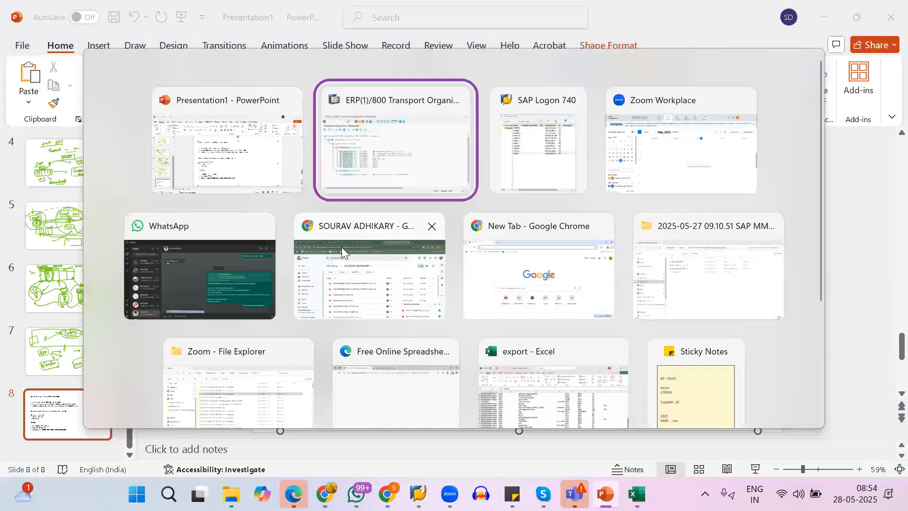
pyautogui.write('/NSCC1')
pyautogui.press('Return')
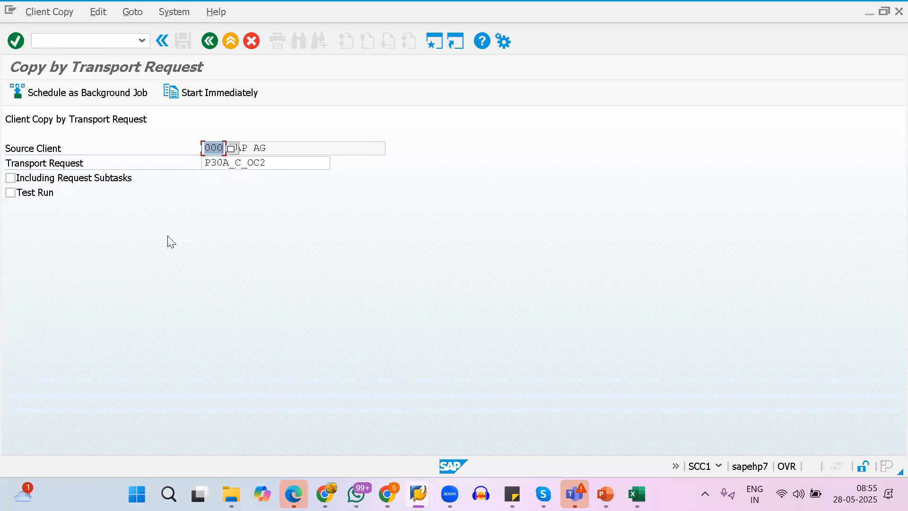
# Display the session's system and client details, and enable Test Run for the client copy.
pyautogui.click(719, 468)
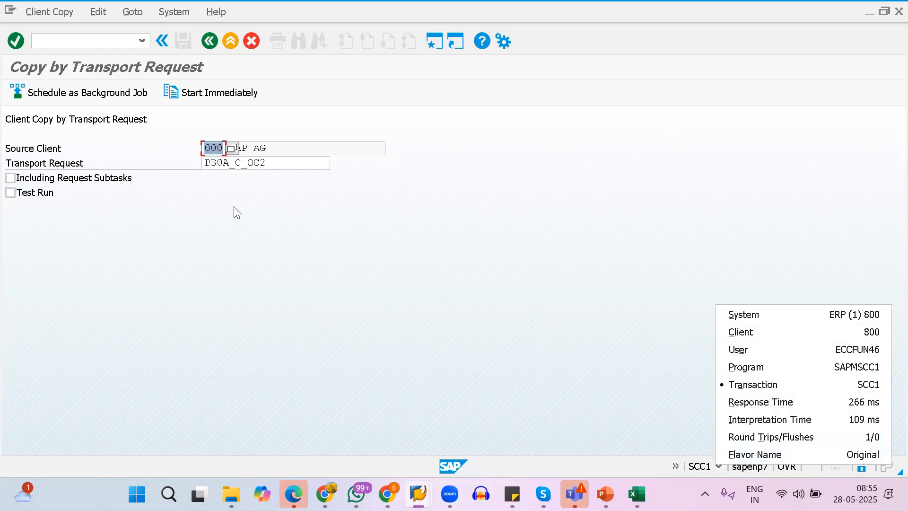
pyautogui.click(248, 163)
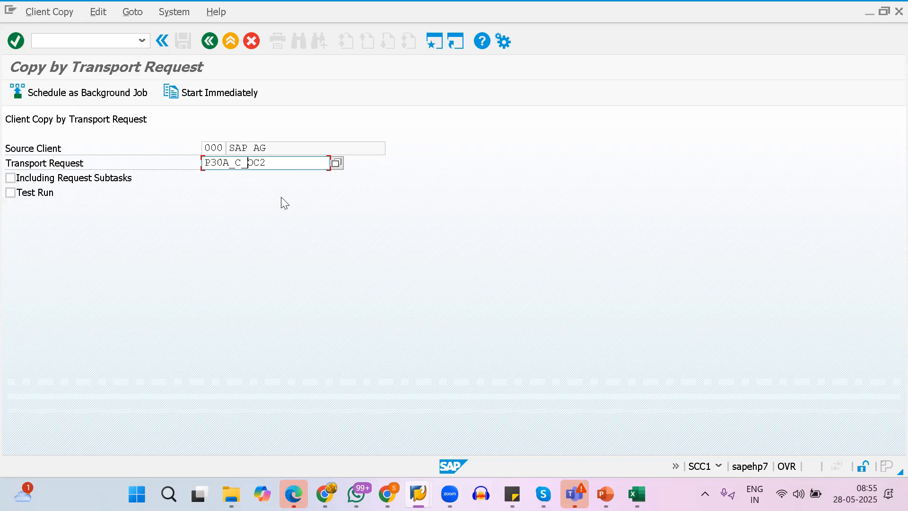
pyautogui.click(16, 193)
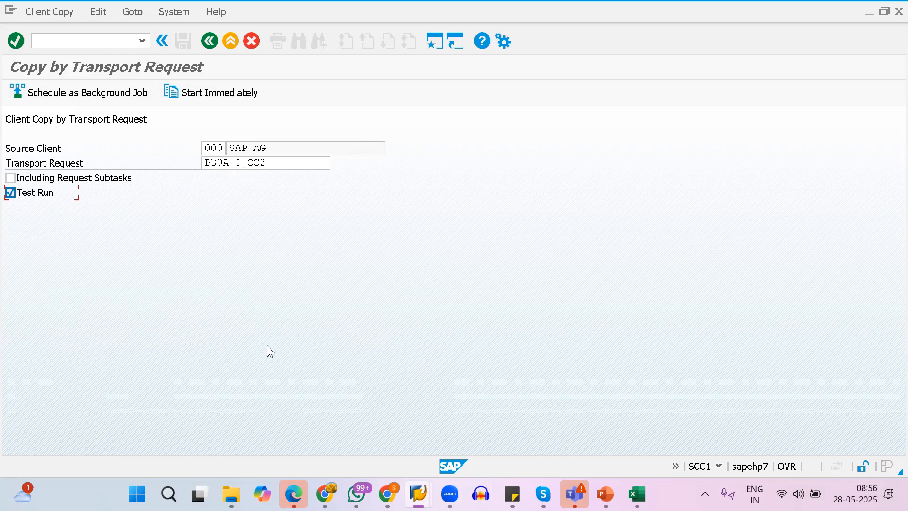
# Switch back to PowerPoint and add the bullet "You should maintain the TR NO, source client no (eg. 700) , Destination client (eg. 800)".
pyautogui.hotkey('alt', 'Tab')
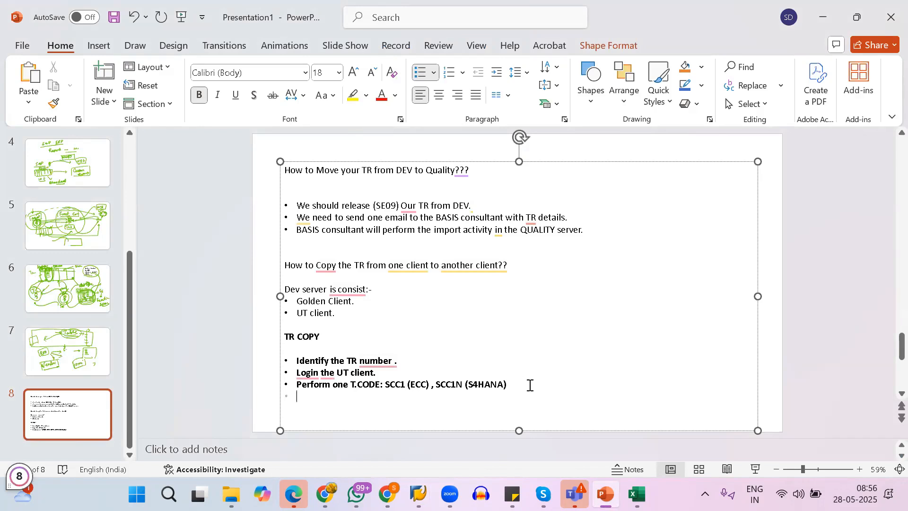
pyautogui.press('Return')
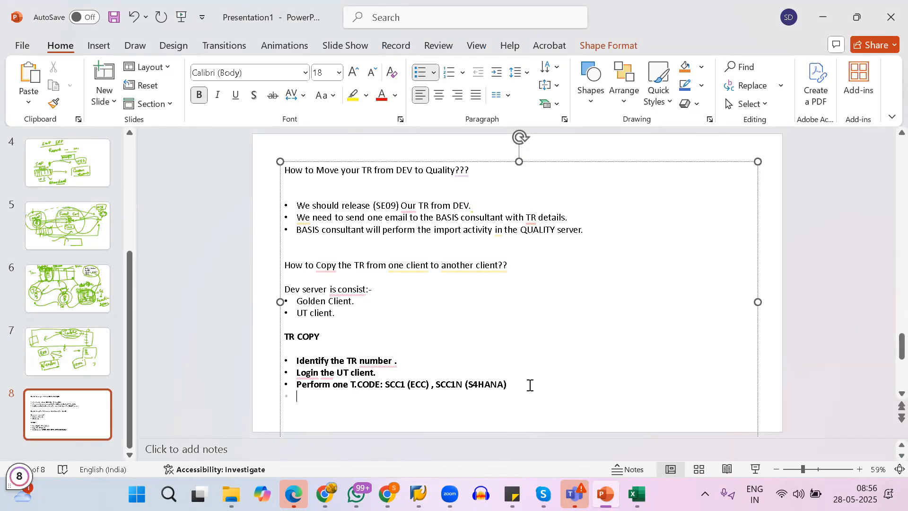
pyautogui.write('You should')
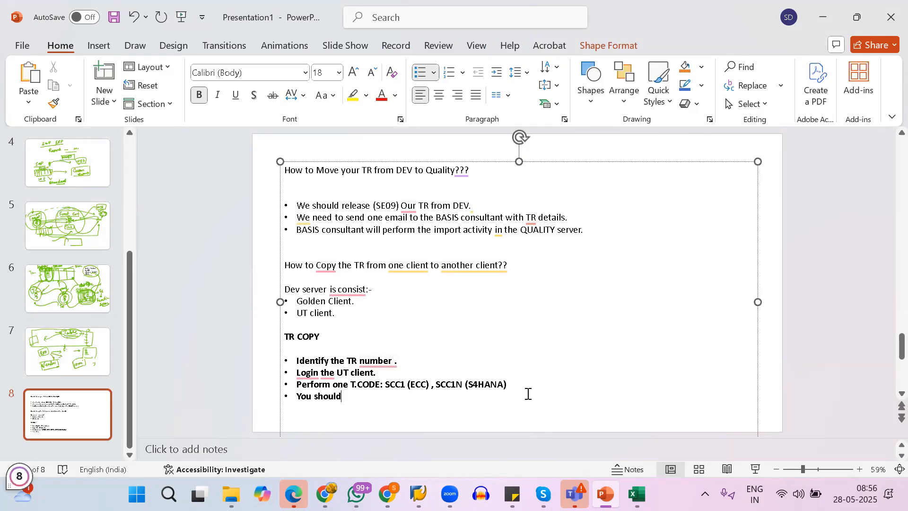
pyautogui.write(' maintain the TR NO')
pyautogui.write('.')
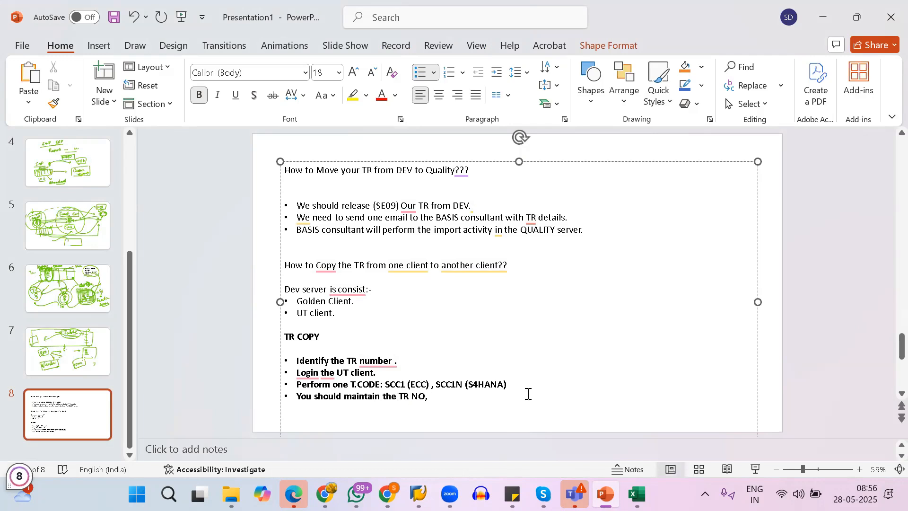
pyautogui.write(' source client no (')
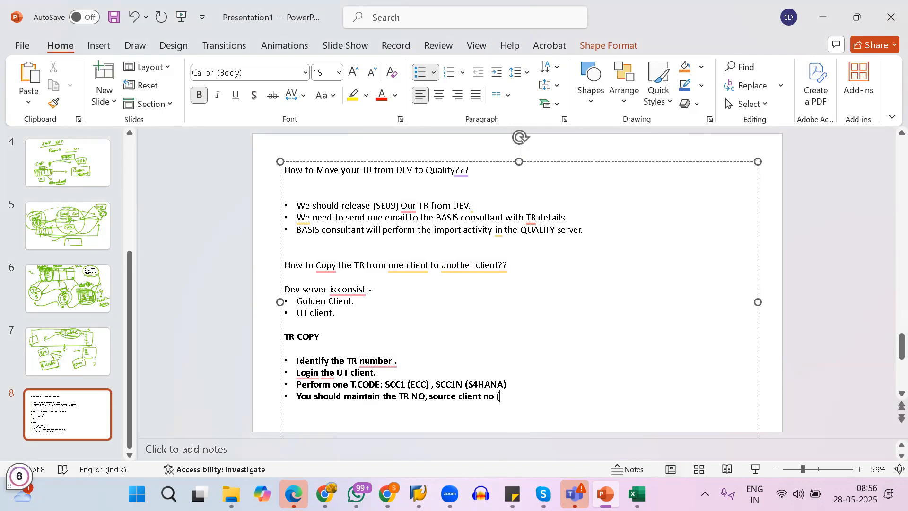
pyautogui.write('eg. ')
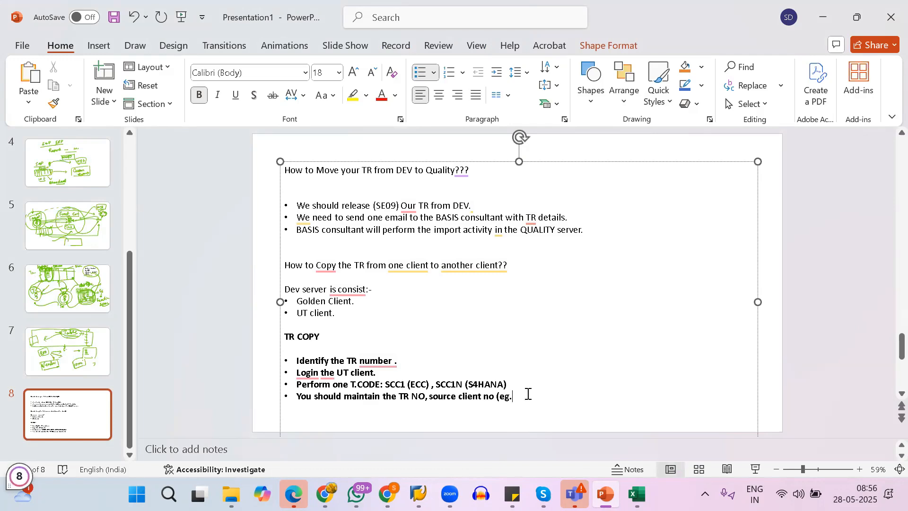
pyautogui.write('700) , De')
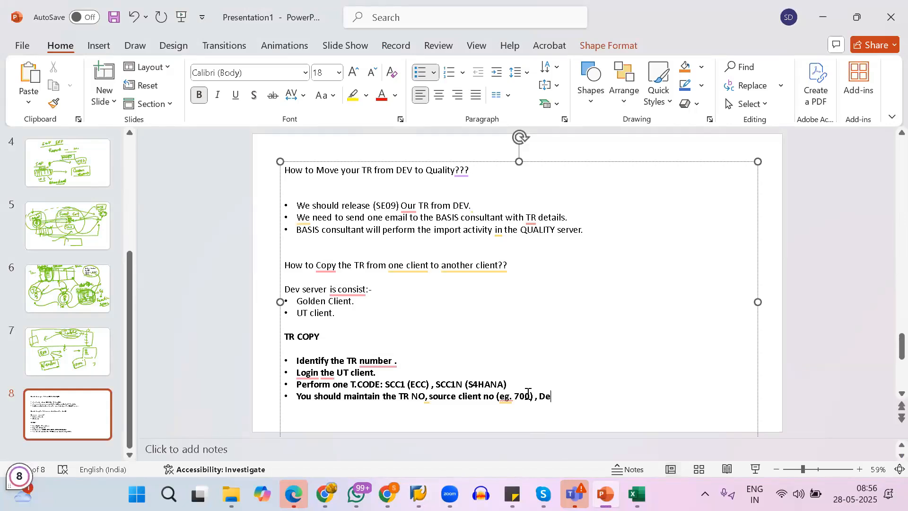
pyautogui.write('stination ')
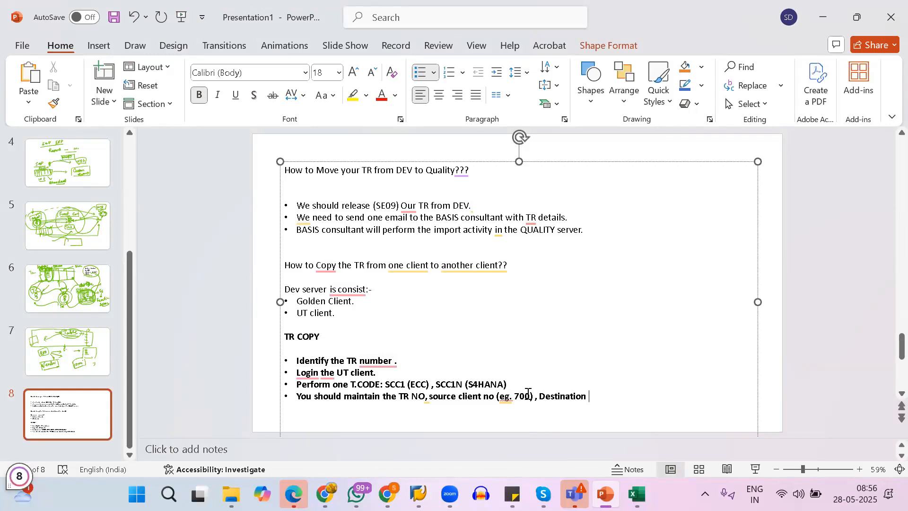
pyautogui.write('client (')
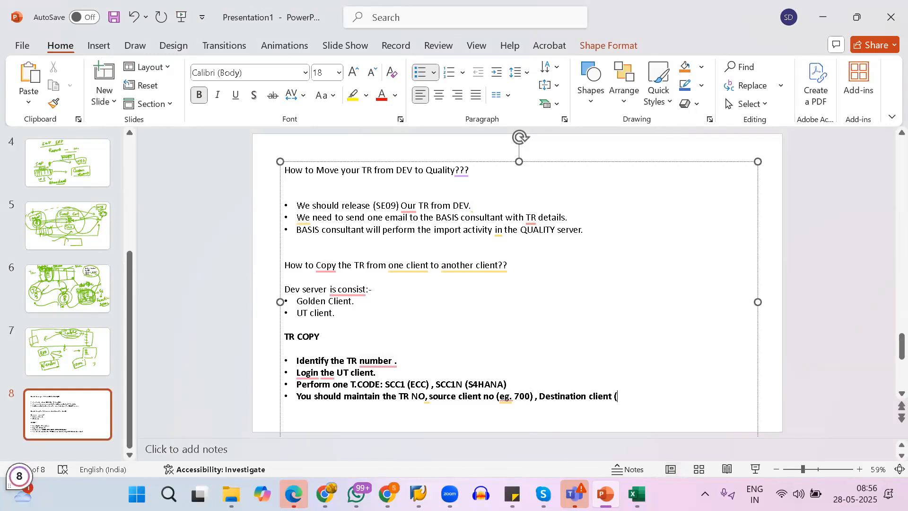
pyautogui.write('eg. 800')
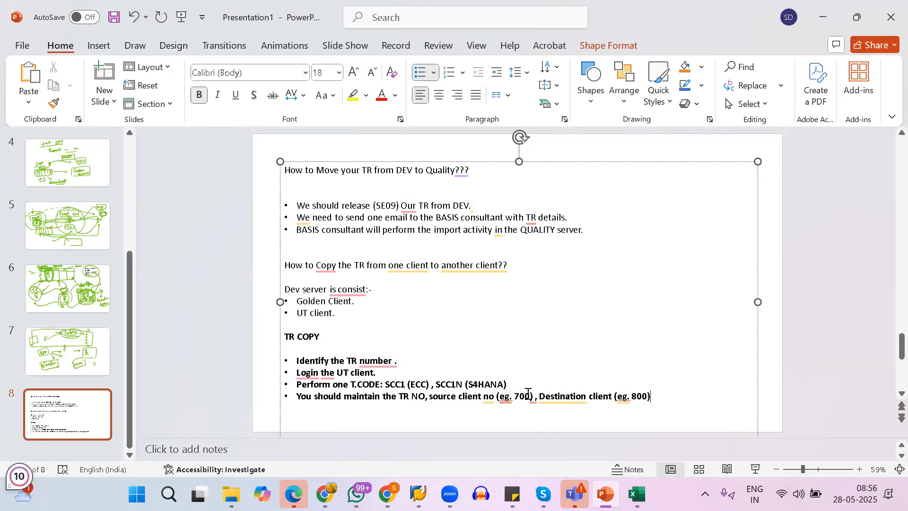
# Add a final bullet reading "Execute." to the TR COPY list.
pyautogui.press('Return')
pyautogui.write('Exe')
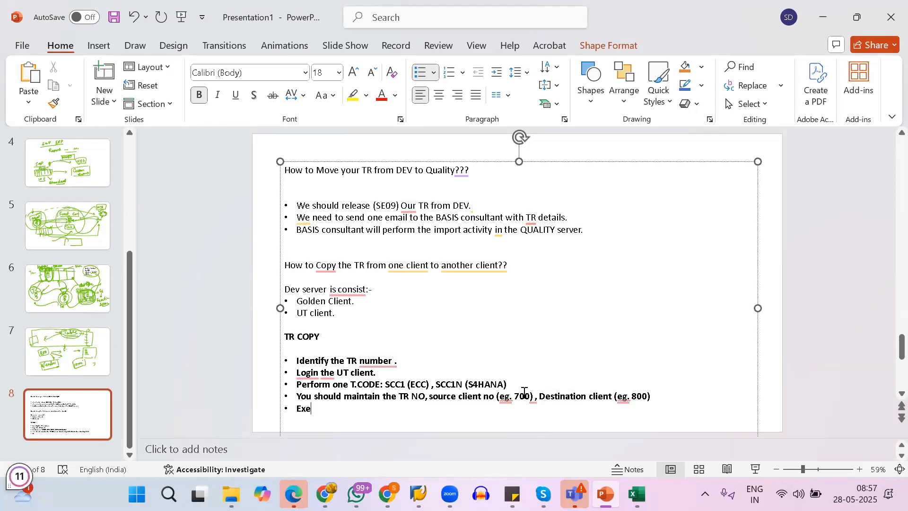
pyautogui.write('cute.')
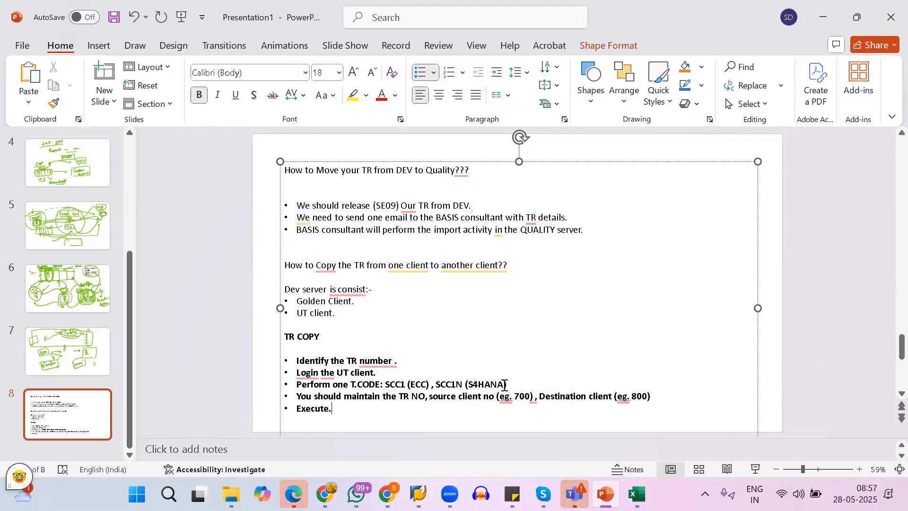